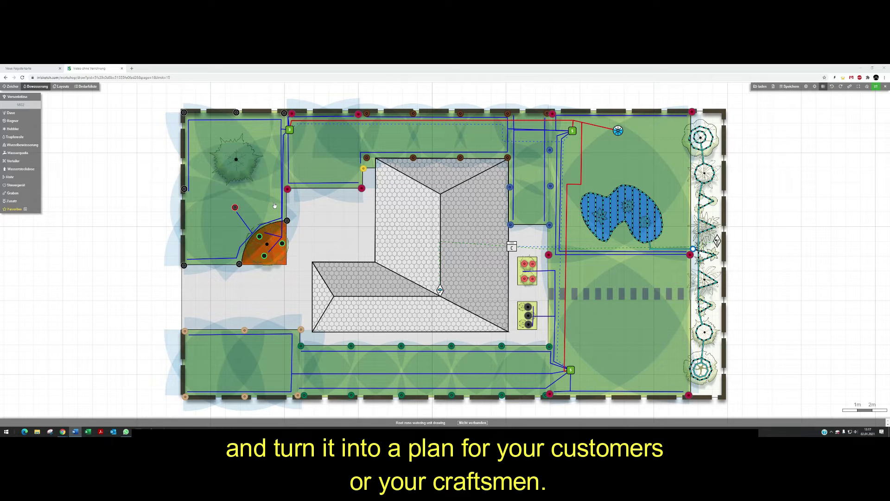
Deselect everything on the garden plan by clicking an empty spot on the canvas.
left_click(513, 268)
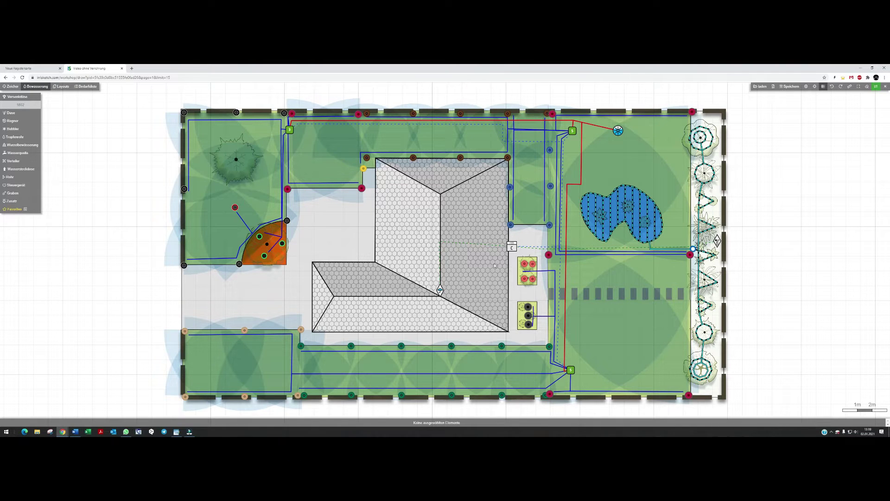
Switch to layout mode and rename the layout sheet from layout1 to 'Uebersicht1'.
left_click(63, 88)
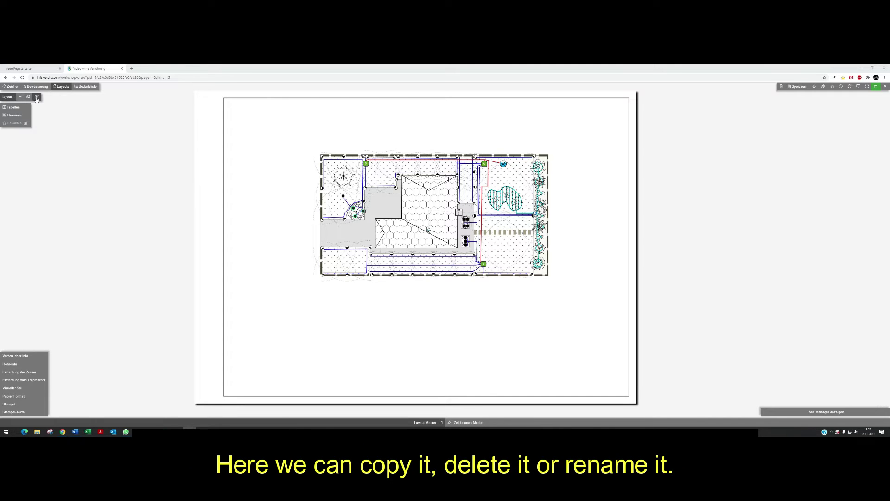
left_click(37, 96)
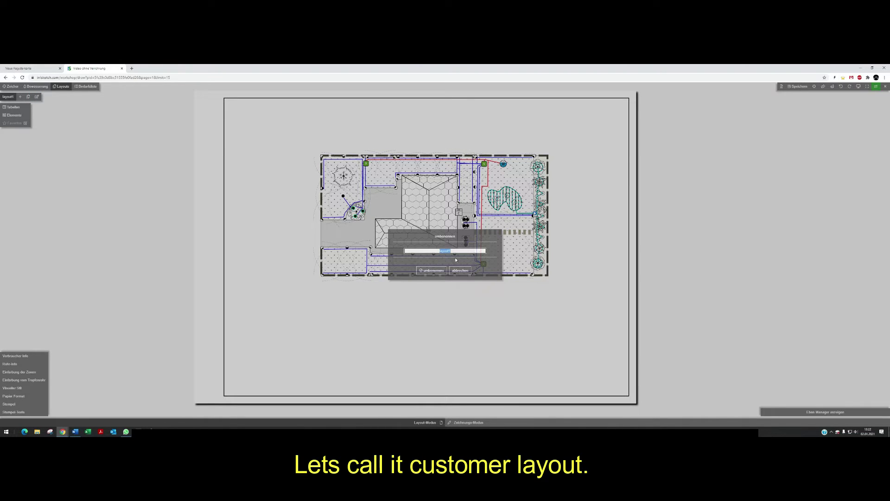
type("cu")
type("bersich")
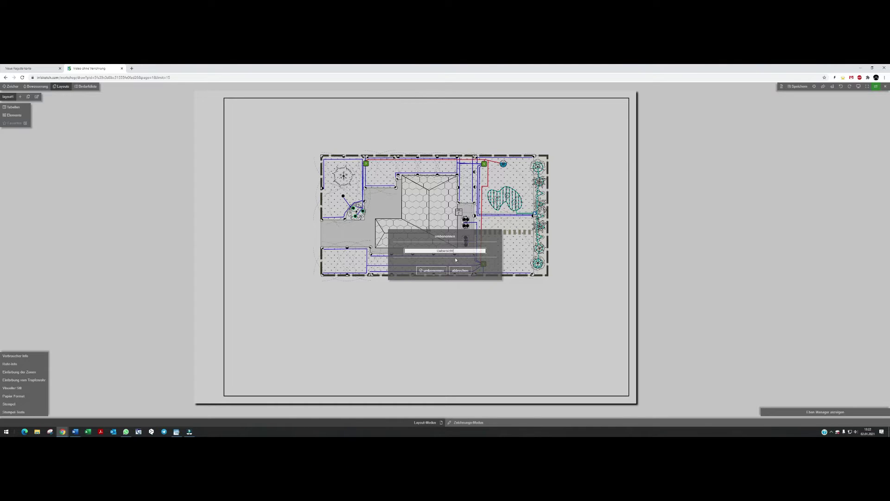
left_click(432, 270)
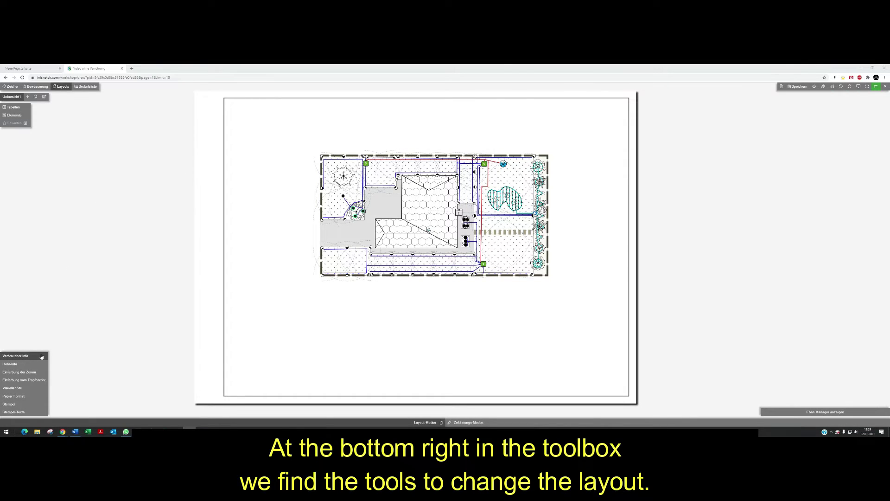
Change the paper format to A3 horizontal, after trying A4 vertical, and fit the whole sheet on screen.
left_click(9, 397)
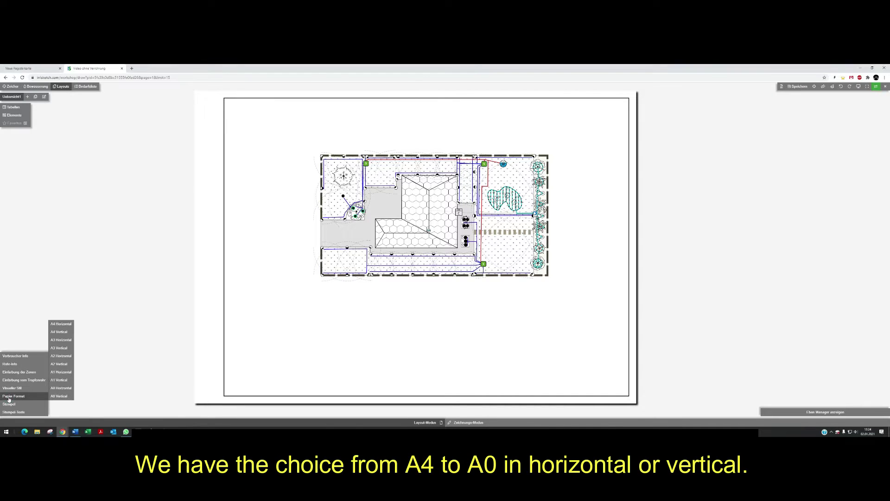
left_click(61, 331)
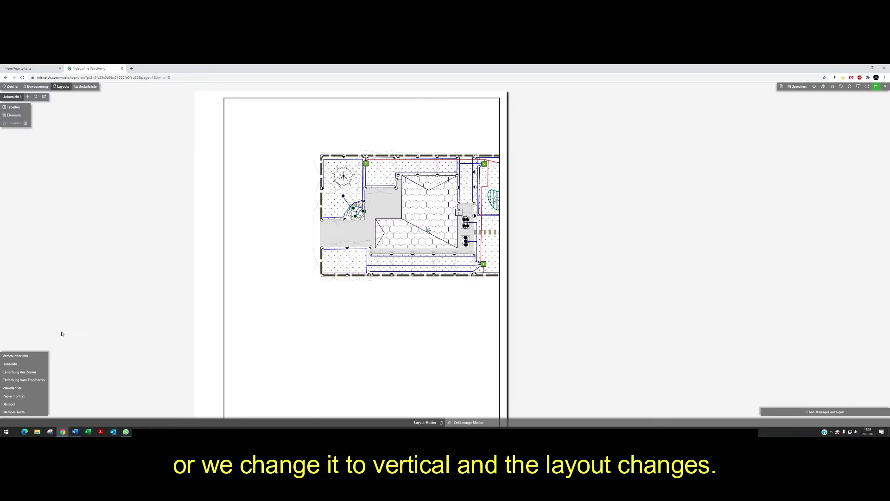
left_click(17, 355)
left_click(14, 396)
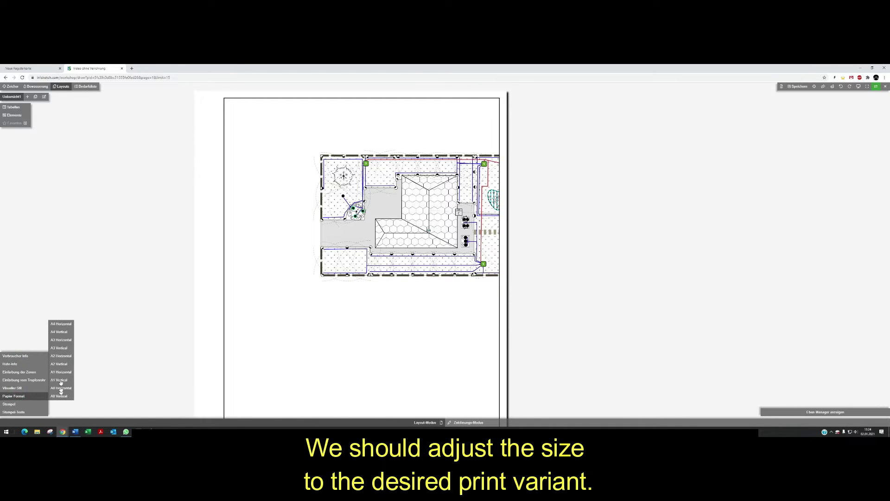
left_click(62, 341)
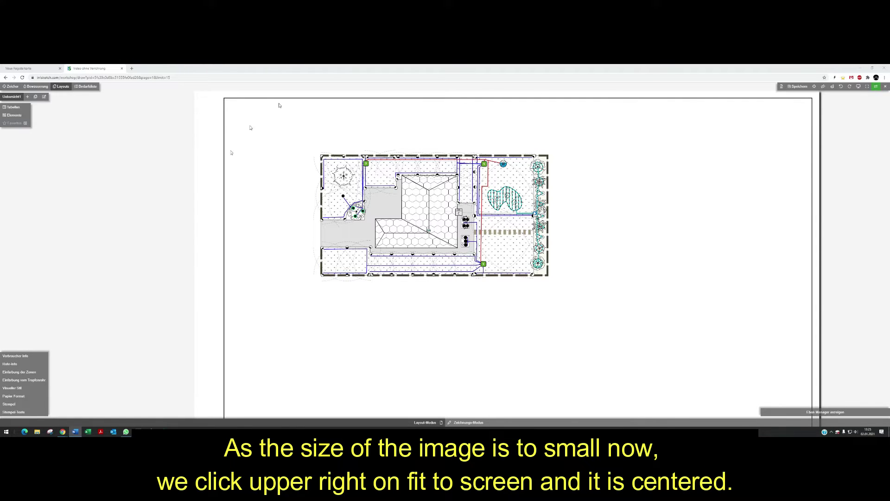
left_click(867, 89)
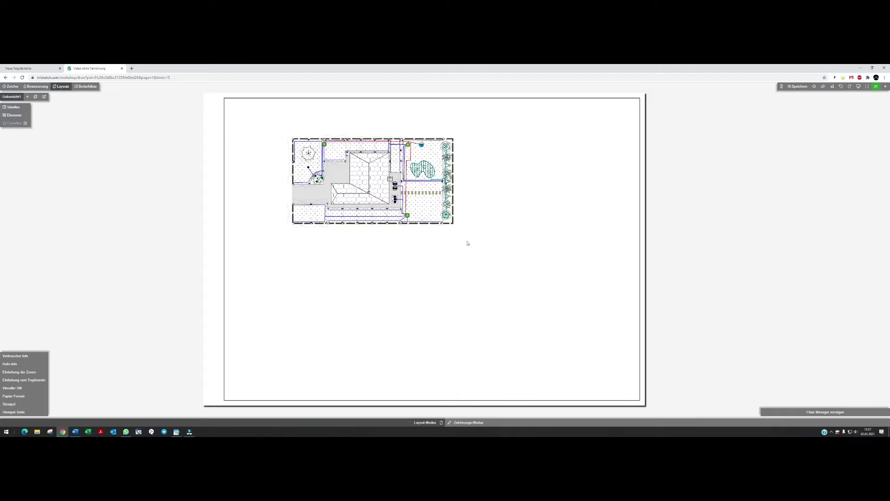
Add a title stamp to the sheet and enter the customer's name as its document title.
left_click(5, 405)
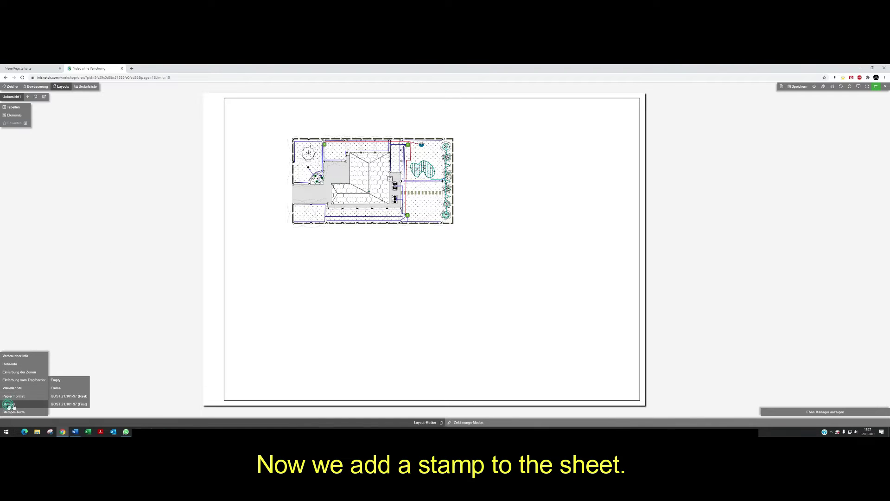
left_click(61, 404)
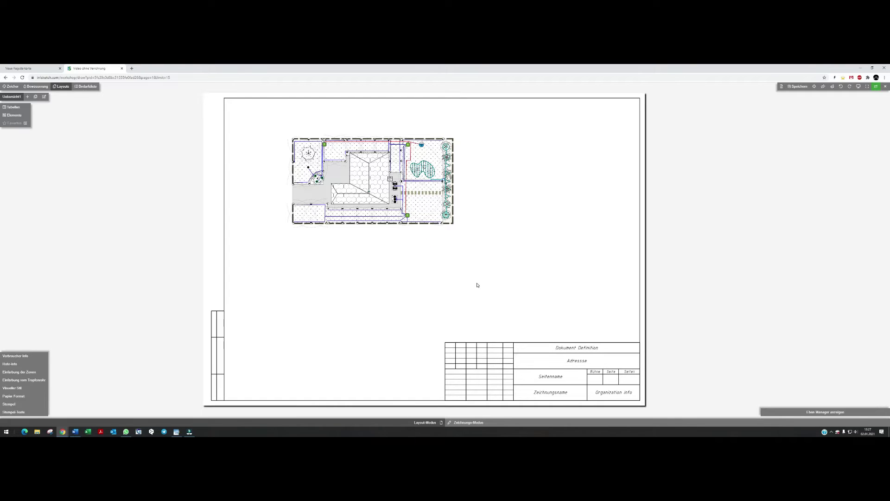
left_click(577, 347)
left_click(13, 380)
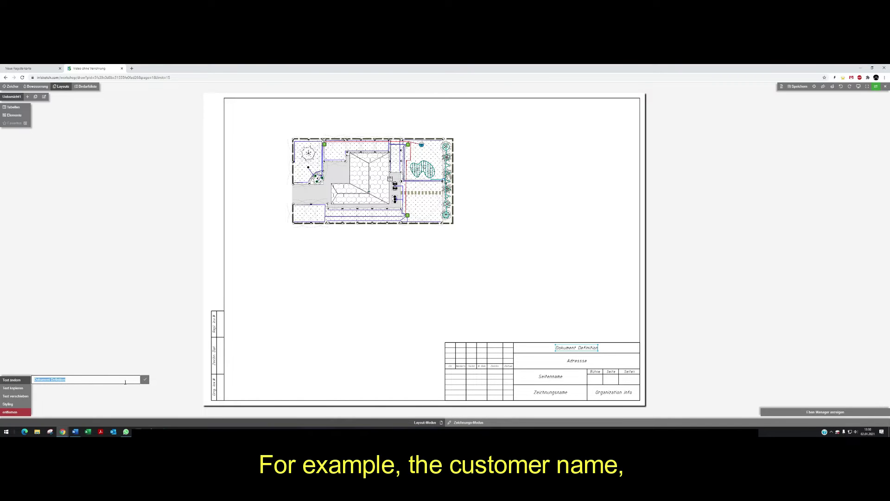
type("Musterma")
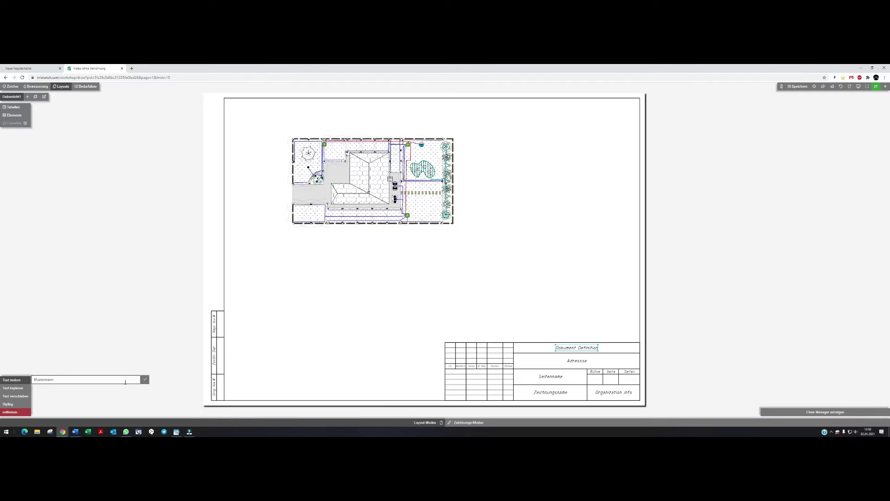
type("nn")
left_click(146, 380)
Fill in the customer's street address and the company name 'LTW' in the stamp.
left_click(574, 361)
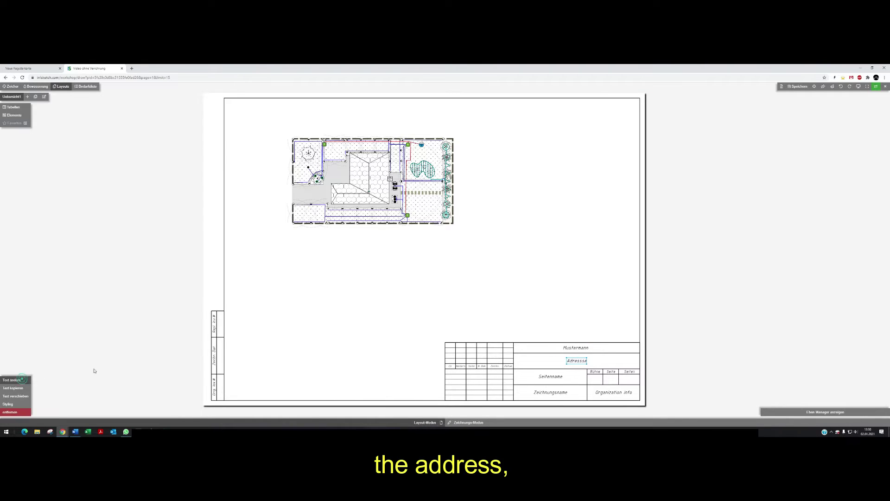
type("Muster")
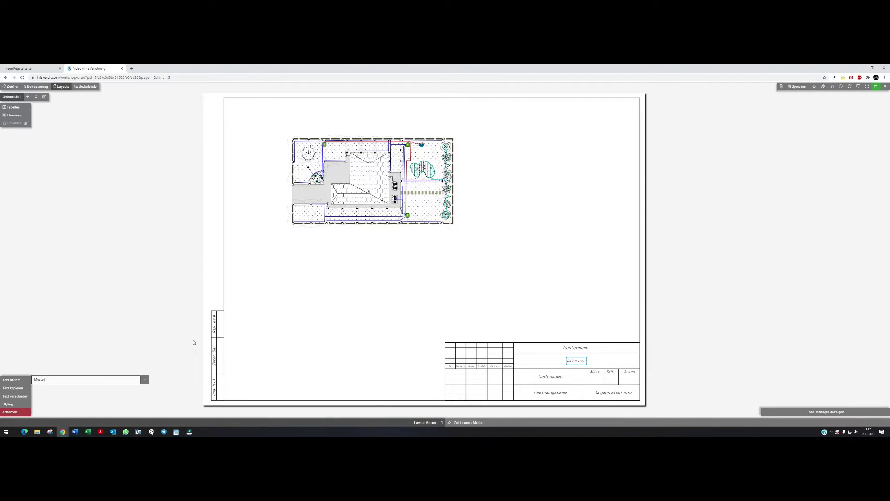
type("strasse 33 Musterstadt")
left_click(145, 379)
left_click(606, 392)
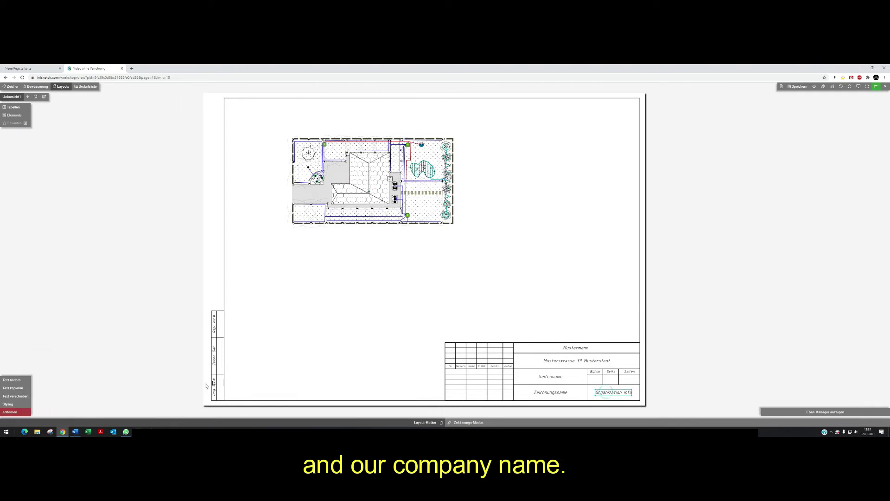
type("LTW GmbH")
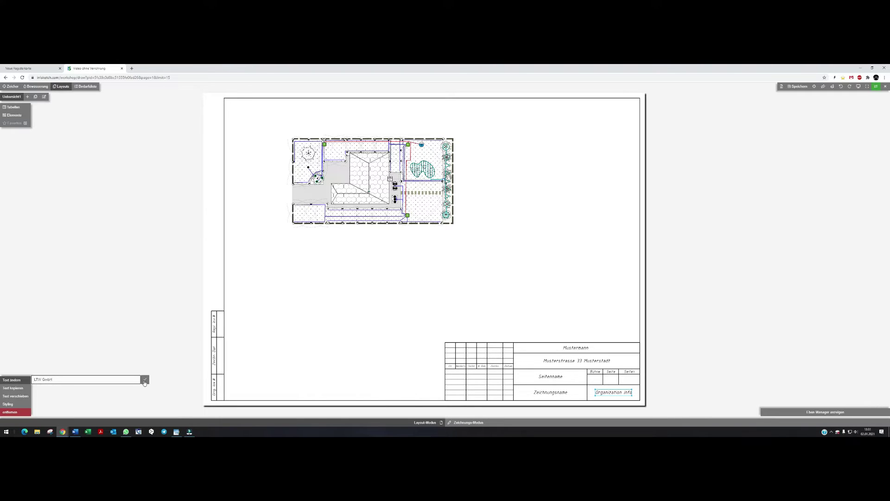
left_click(144, 381)
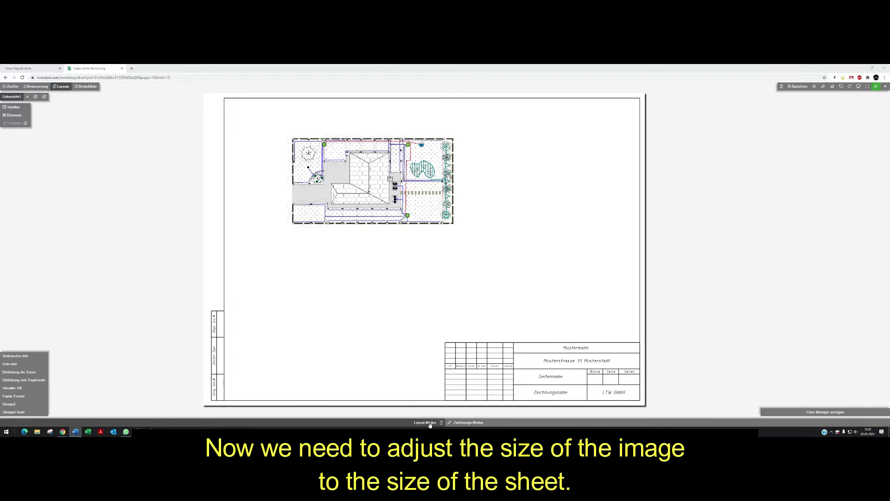
Switch to drawing mode and drag the garden plan right and down on the sheet.
left_click(467, 422)
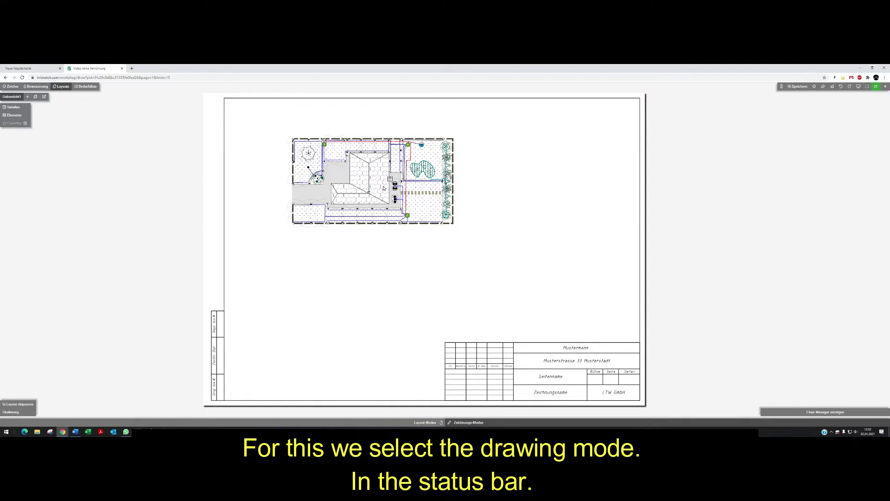
middle_click_drag(377, 185, 540, 214)
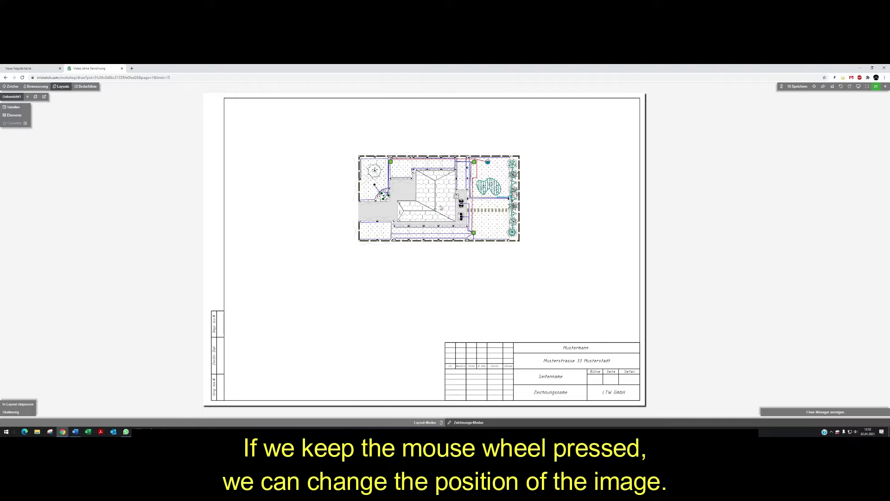
scroll(441, 207, "up", 4)
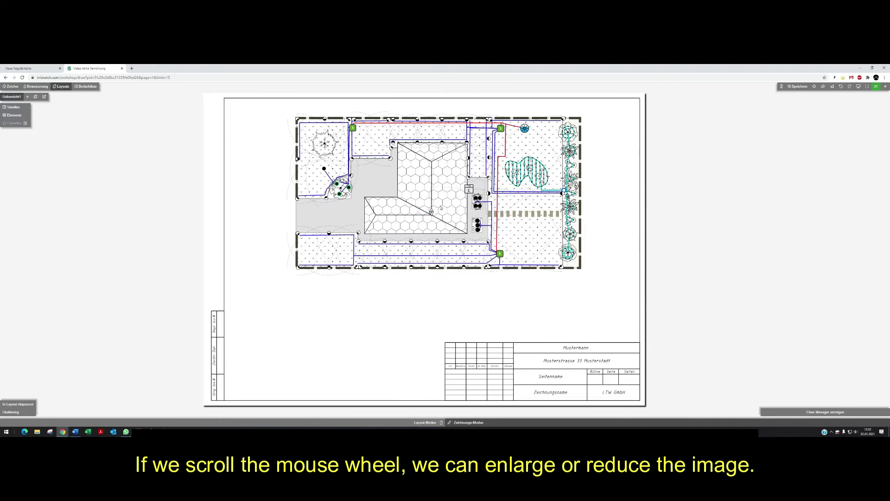
scroll(441, 207, "down", 1)
scroll(440, 208, "up", 1)
scroll(441, 208, "down", 2)
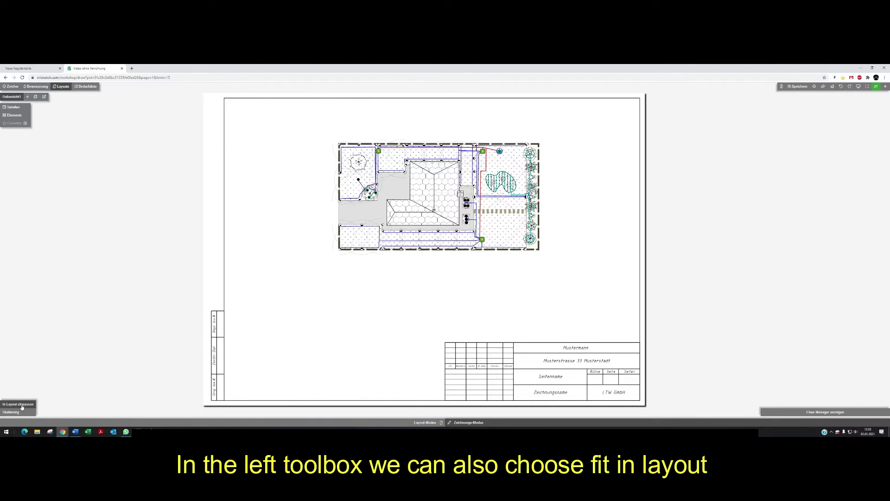
Try plan scales 1:100 and 1:200, then fit the plan into the layout again.
left_click(22, 407)
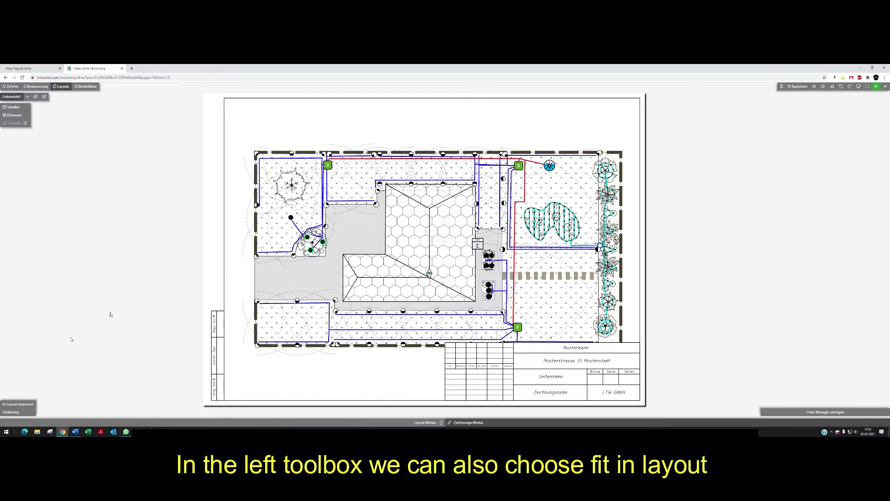
left_click(11, 412)
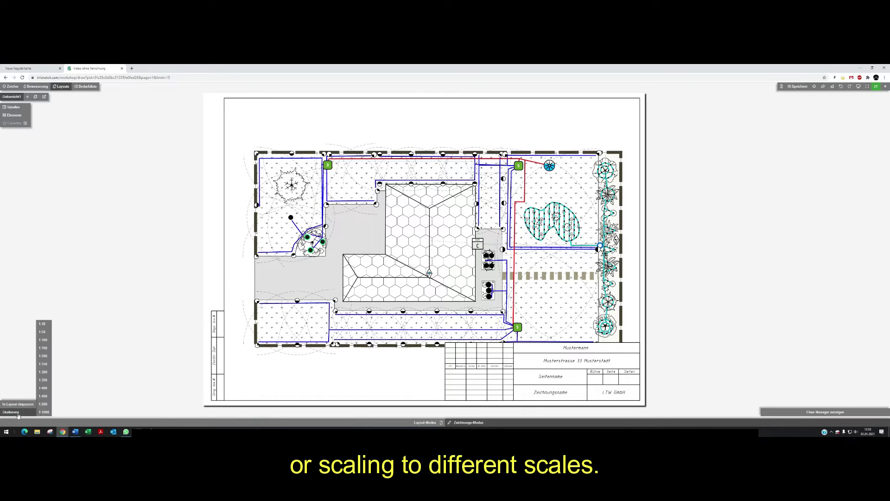
left_click(40, 338)
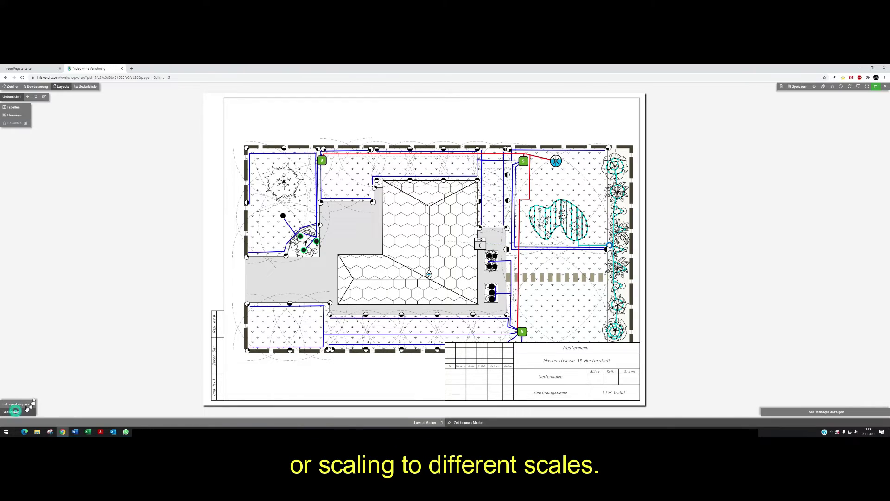
left_click(12, 411)
left_click(43, 356)
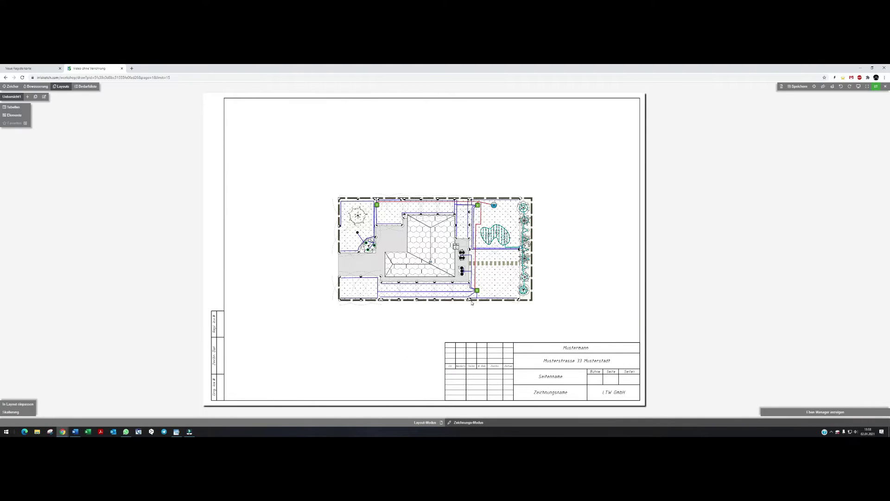
left_click(19, 403)
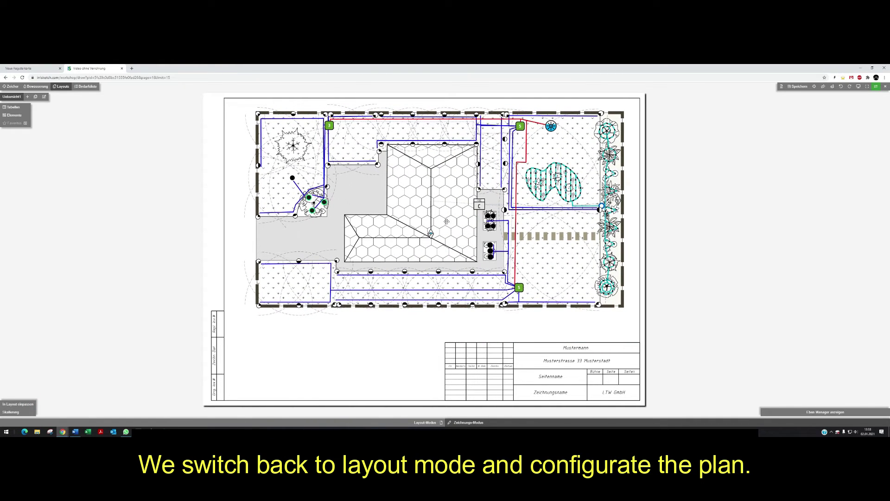
Return to layout mode and preview the Landscape, Sprinkler and Precipitation styles before choosing Layout.
left_click(425, 422)
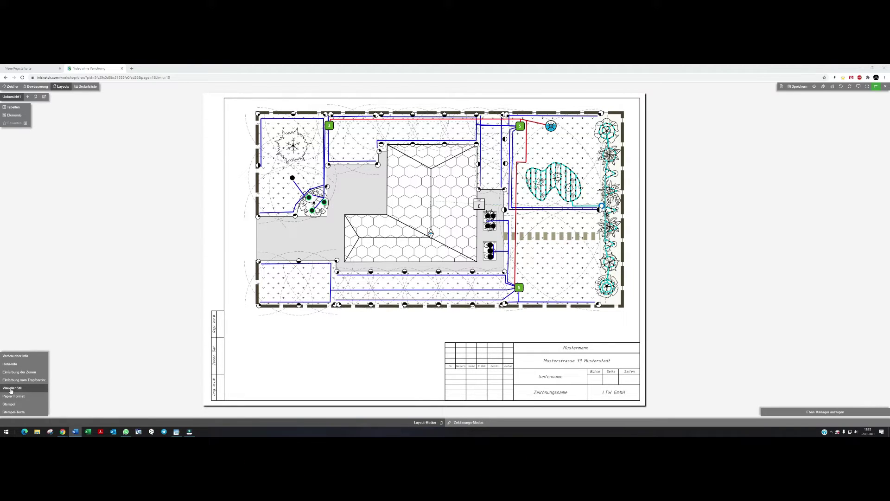
mouse_move(11, 391)
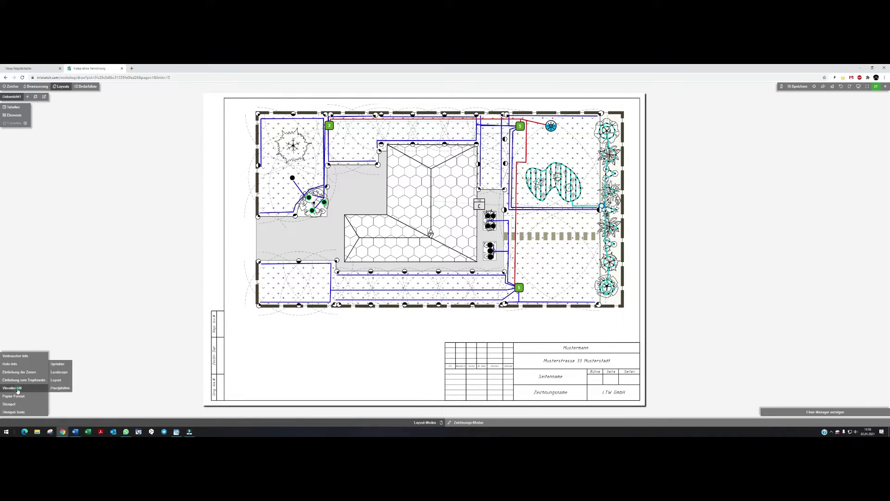
left_click(61, 373)
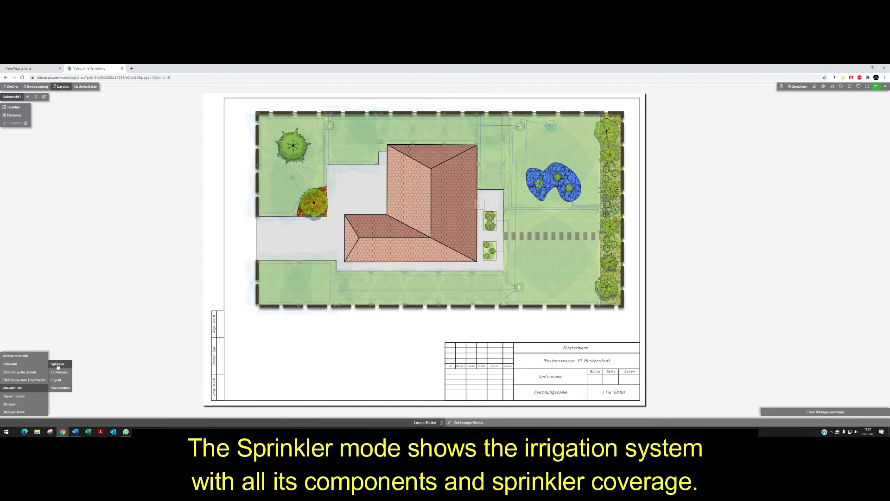
left_click(57, 365)
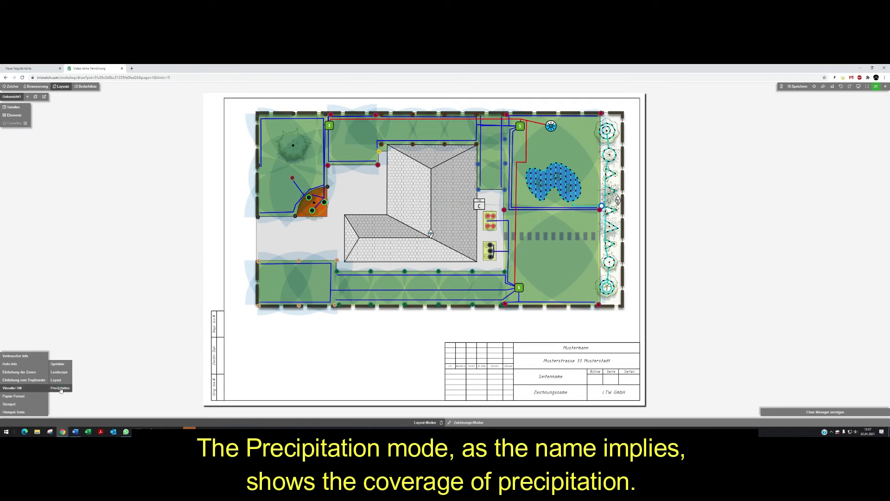
left_click(61, 389)
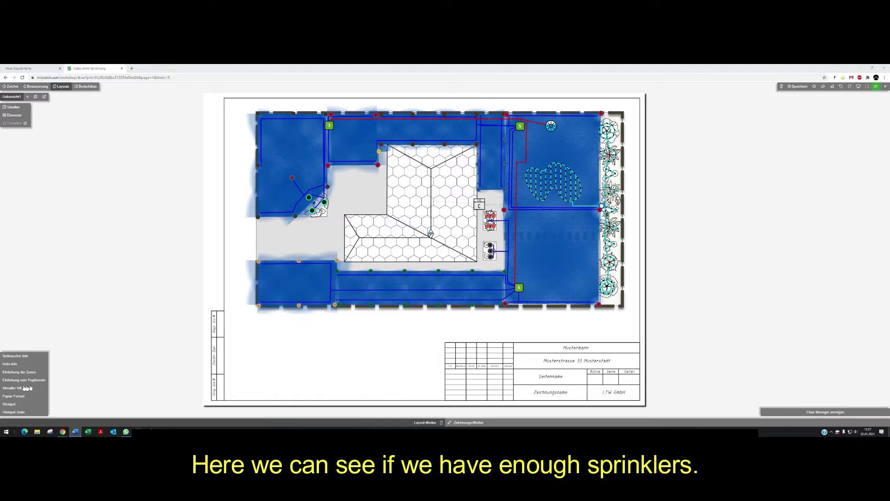
mouse_move(19, 388)
left_click(62, 382)
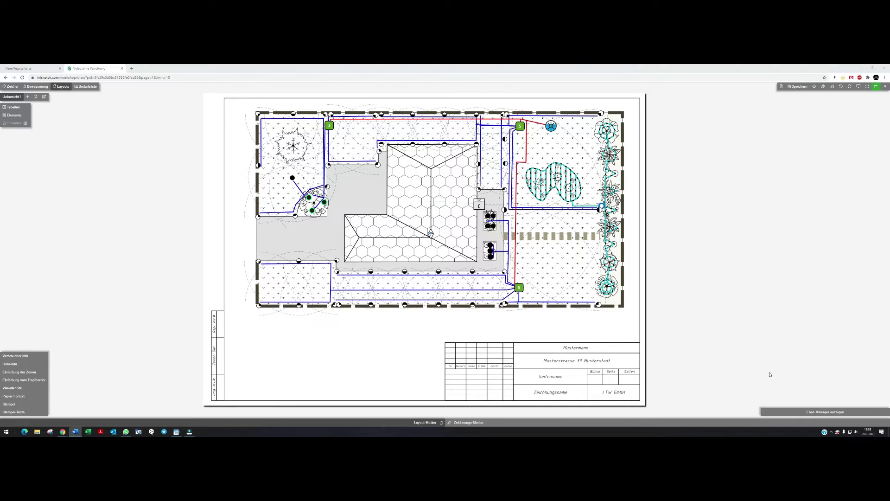
In the layer manager, test larger sprinkler symbols and thicker spray-radius lines, then reset Verbraucher to defaults.
left_click(816, 412)
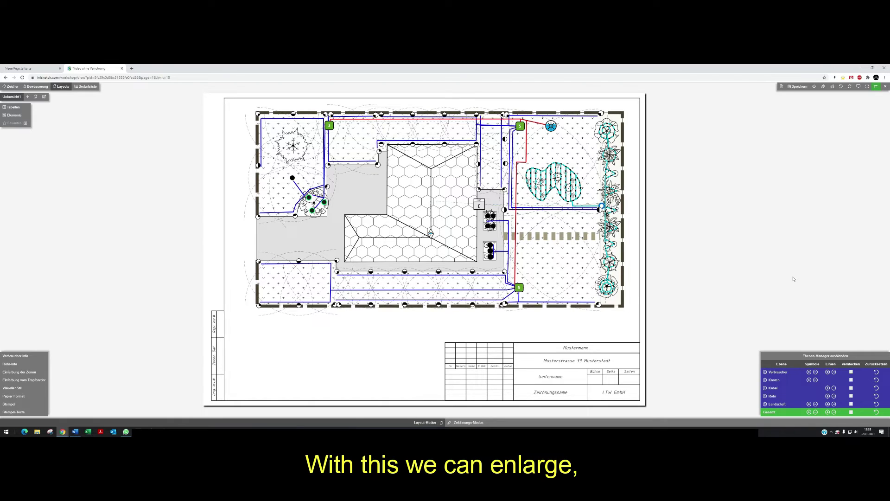
left_click(773, 372)
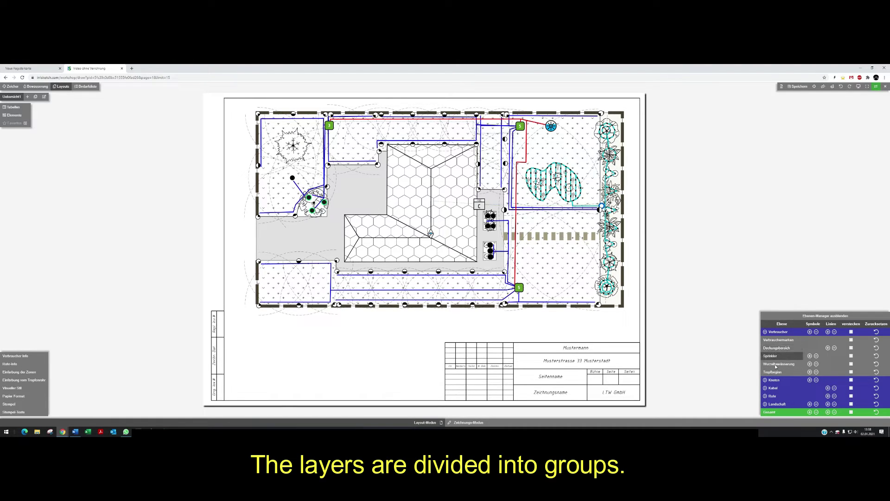
left_click(777, 333)
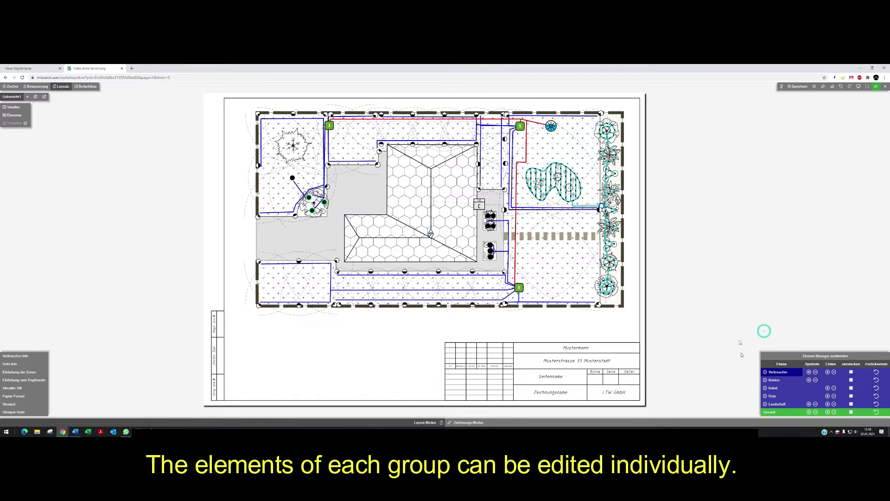
left_click(809, 372)
left_click(809, 372)
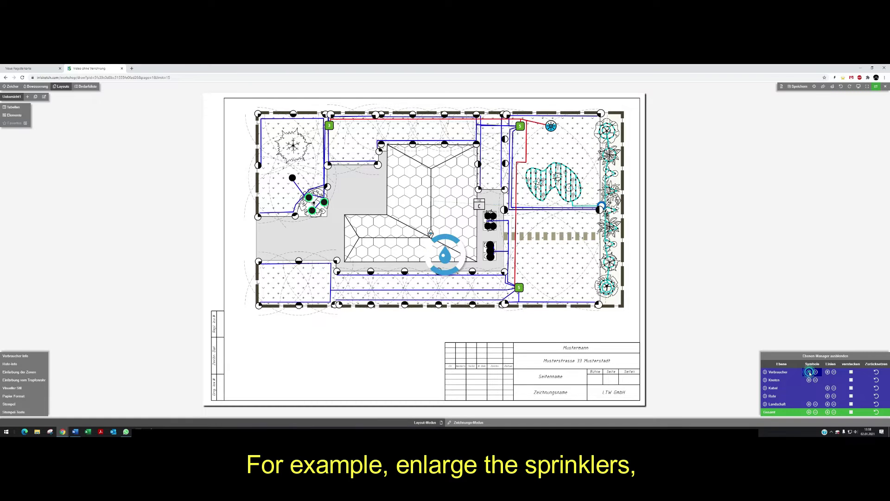
left_click(809, 373)
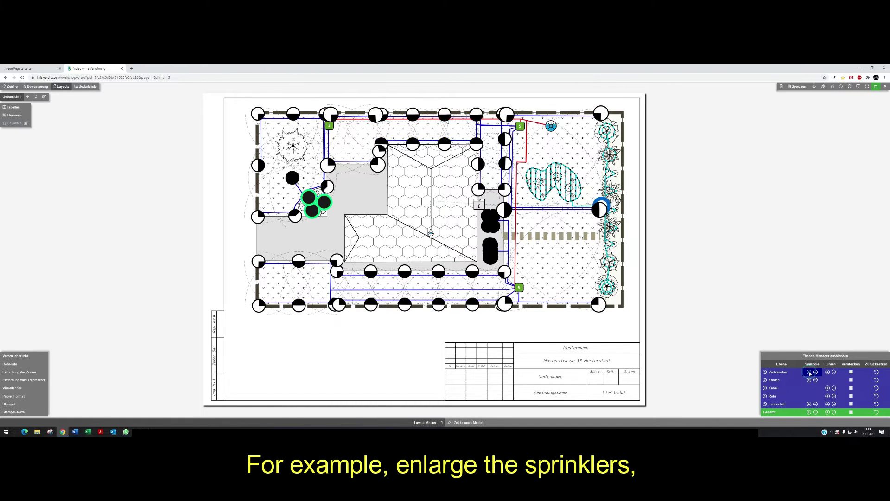
left_click(828, 372)
left_click(827, 373)
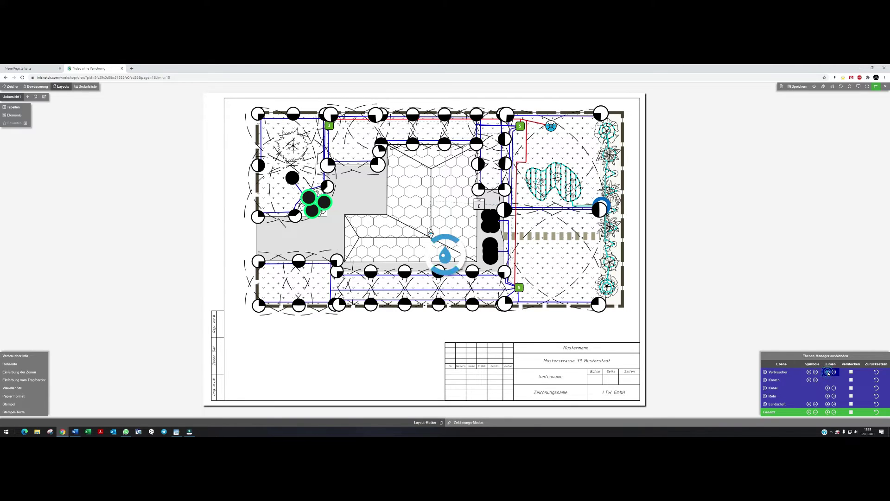
left_click(828, 372)
left_click(834, 372)
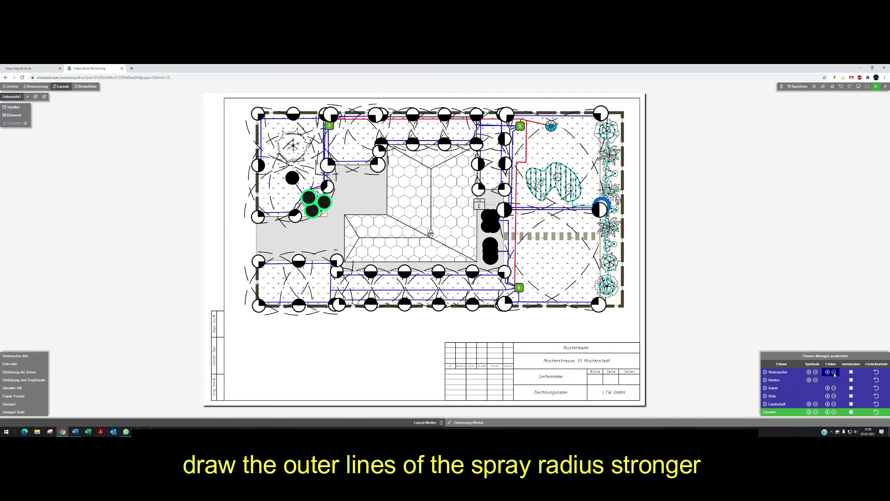
left_click(876, 371)
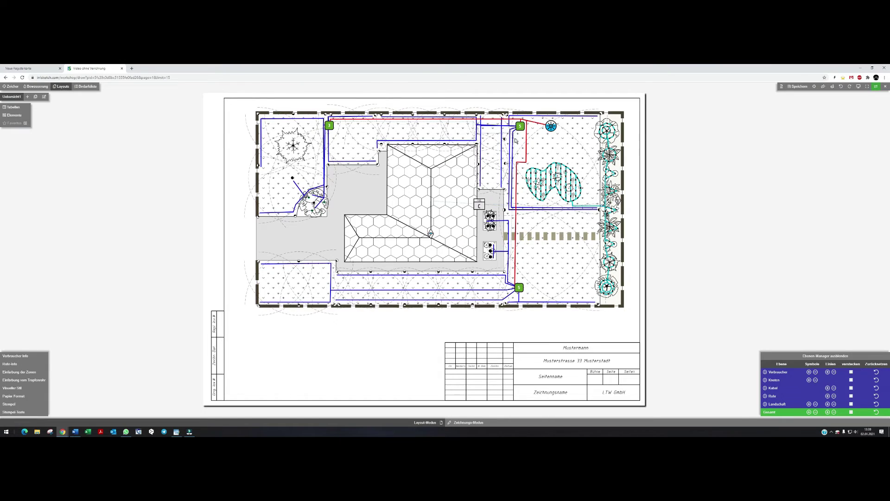
Hide and re-show the consumer symbols, then bring the whole page back into view.
scroll(506, 142, "up", 5)
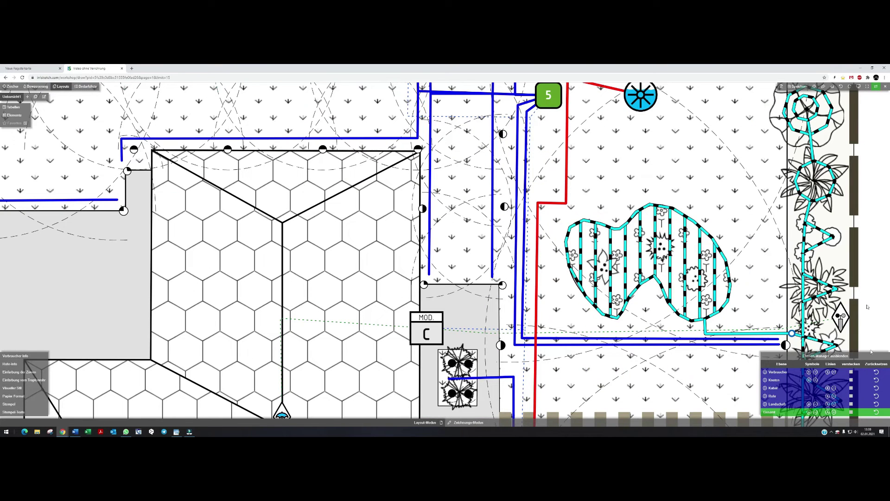
left_click(851, 372)
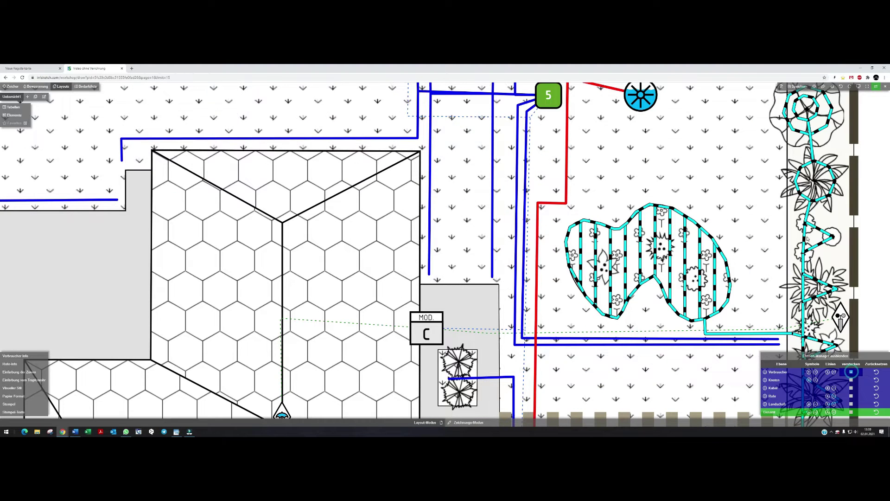
left_click(851, 373)
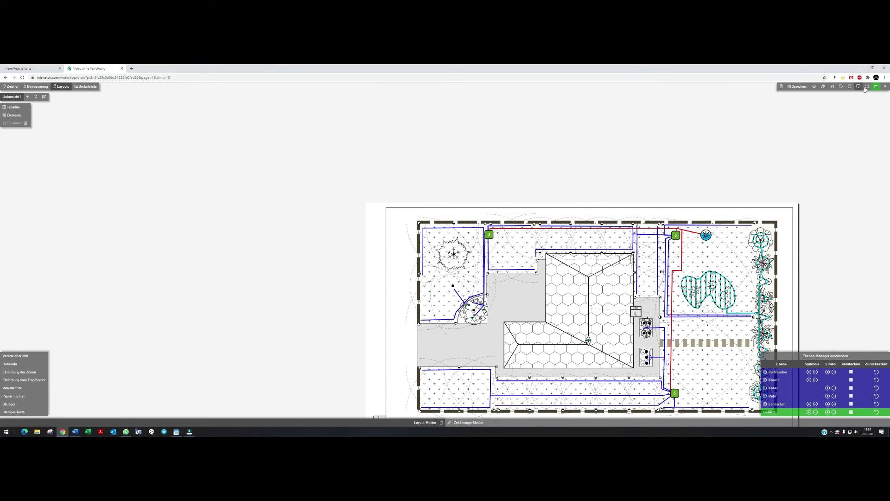
left_click(858, 87)
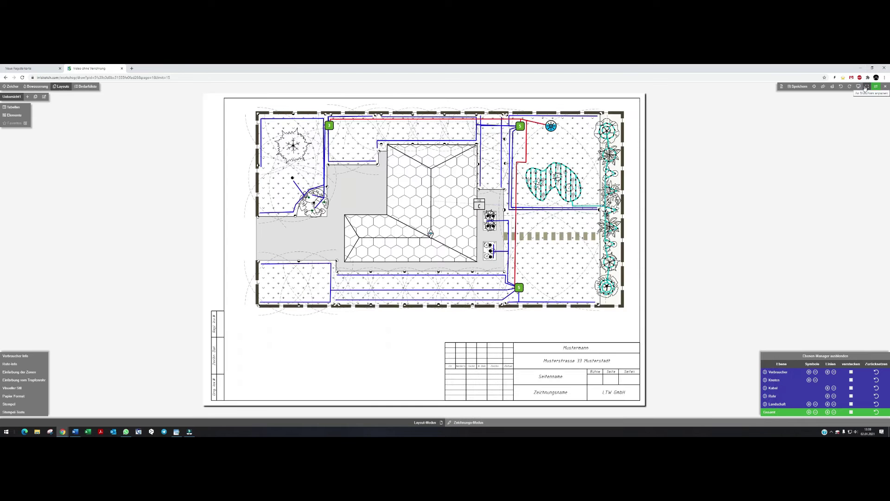
Shrink the landscape symbols and test thicker pipe lines before thinning them again.
left_click(809, 404)
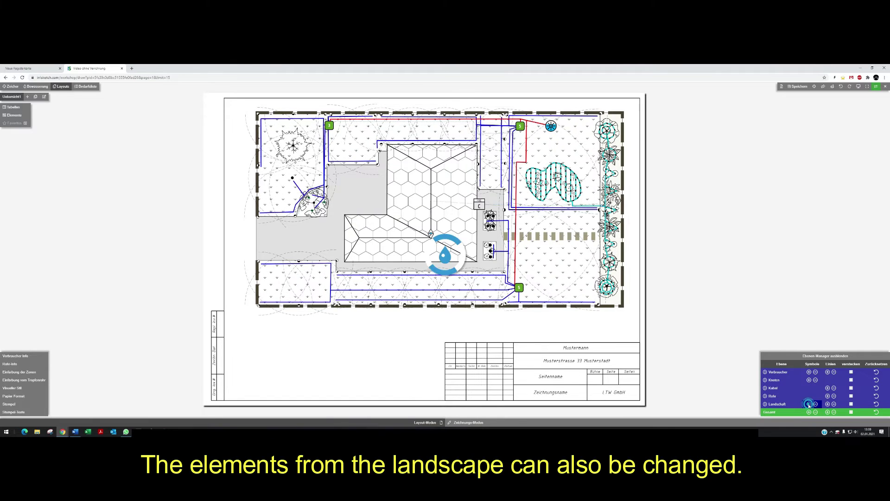
left_click(809, 404)
left_click(815, 403)
left_click(815, 404)
left_click(816, 403)
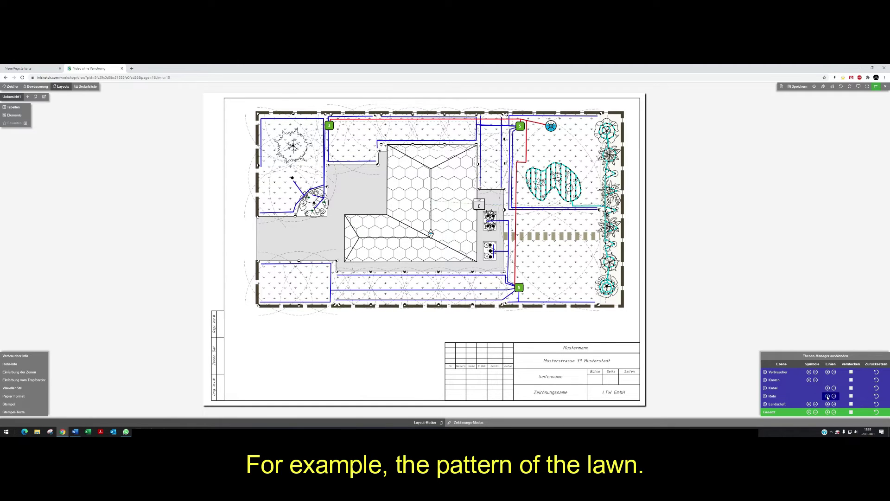
left_click(828, 396)
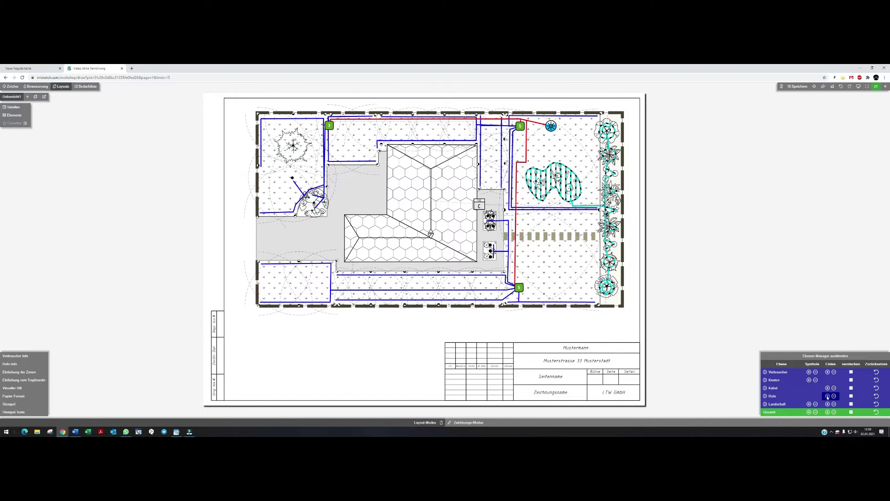
left_click(834, 397)
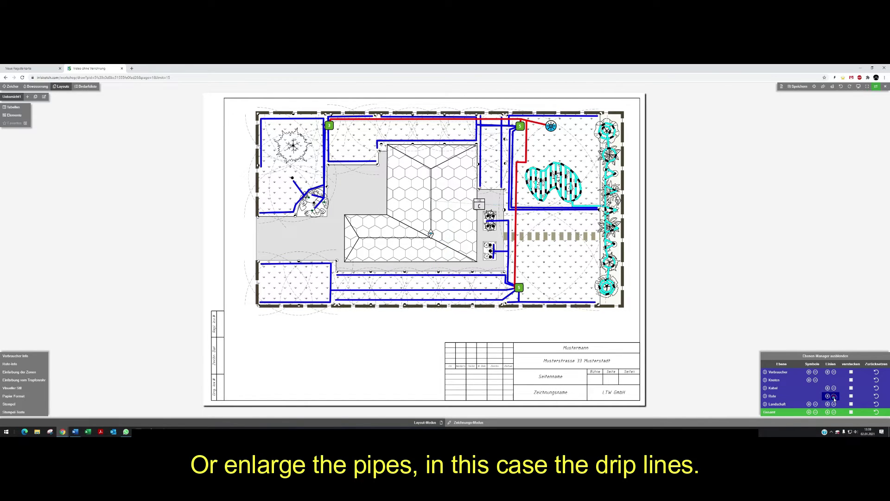
Hide the valve boxes and node symbols, the cables, and the pipes from the plan.
left_click(810, 380)
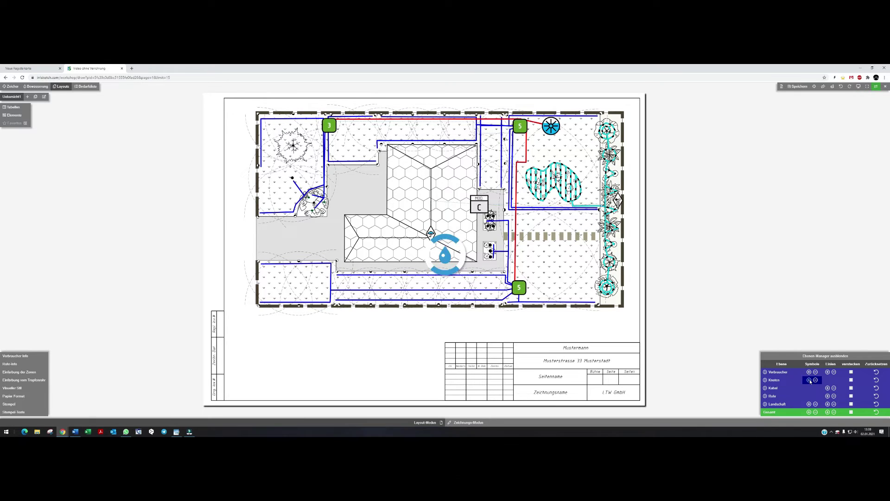
left_click(816, 381)
left_click(851, 380)
left_click(851, 388)
left_click(851, 396)
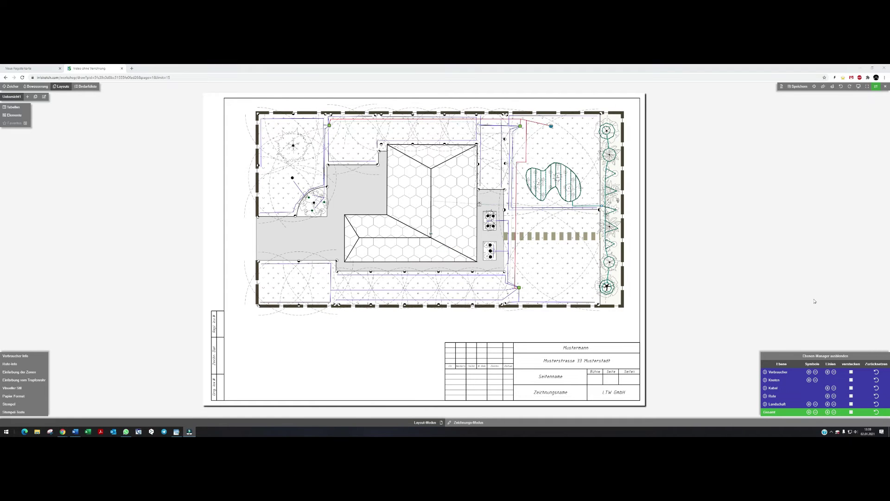
Close the layer manager and give Zone # 1 a colour shifted toward magenta.
left_click(824, 355)
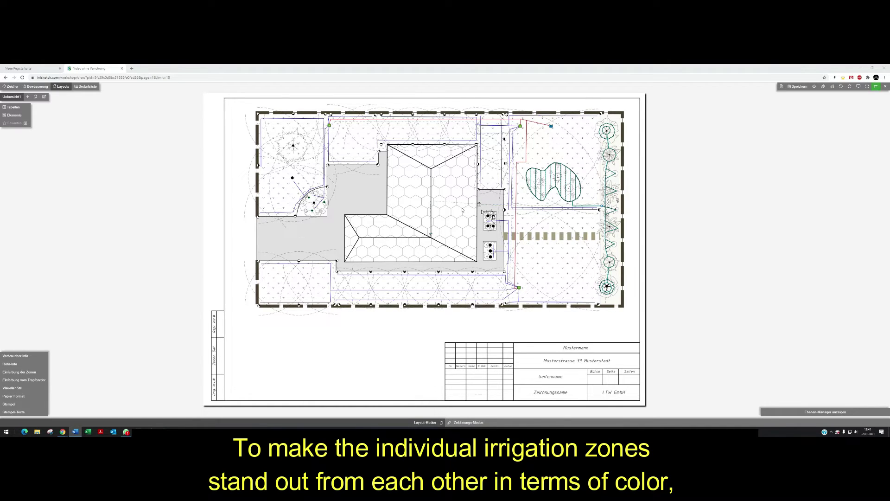
left_click(32, 373)
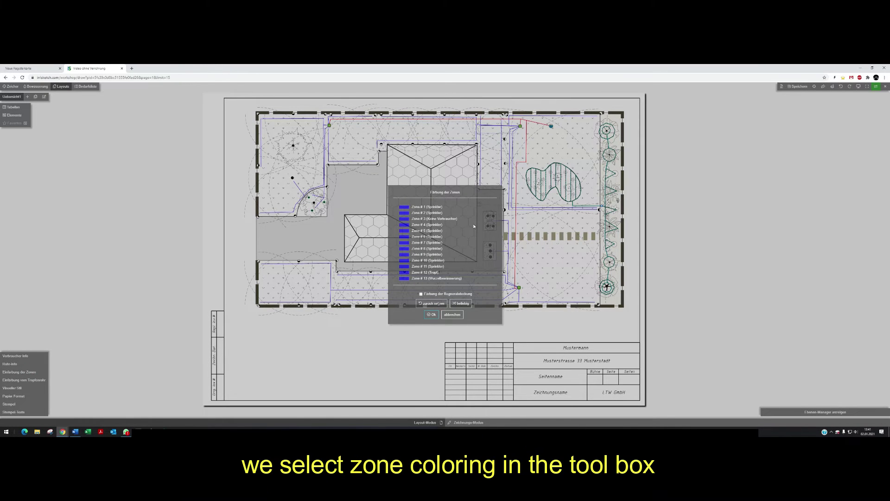
left_click(404, 207)
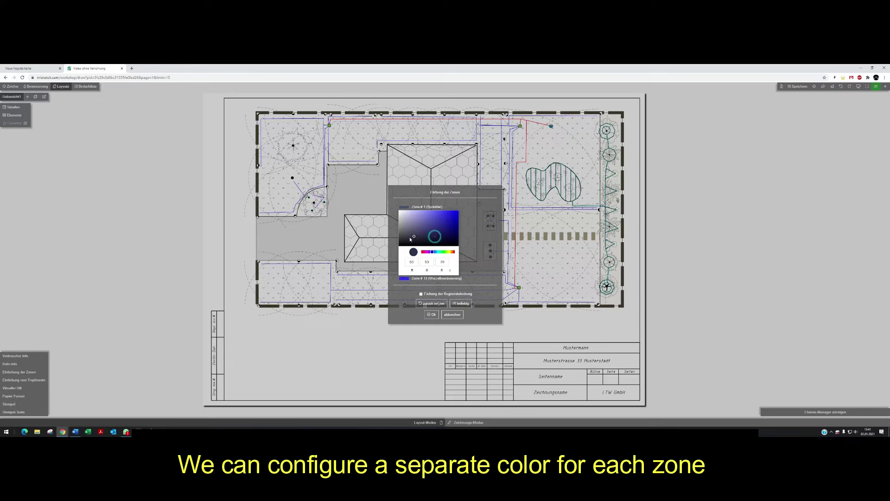
mouse_move(423, 252)
left_mouse_down()
mouse_move(433, 252)
mouse_move(421, 252)
left_mouse_up()
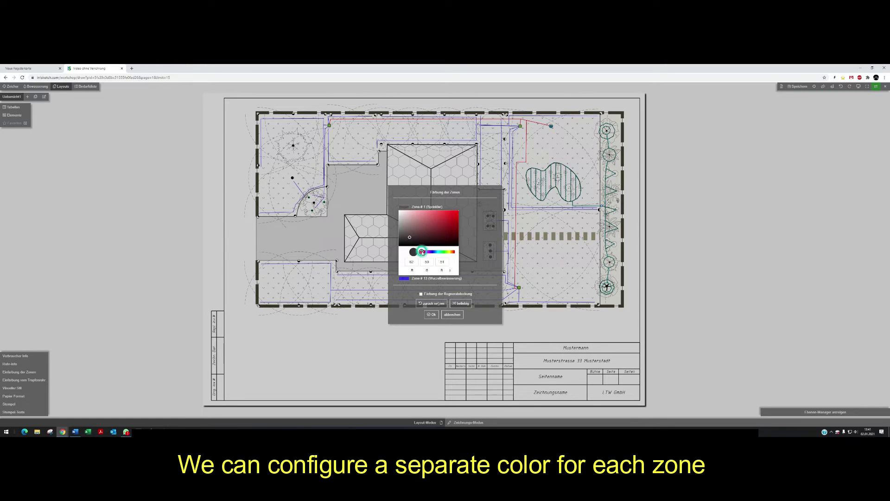
left_click(434, 315)
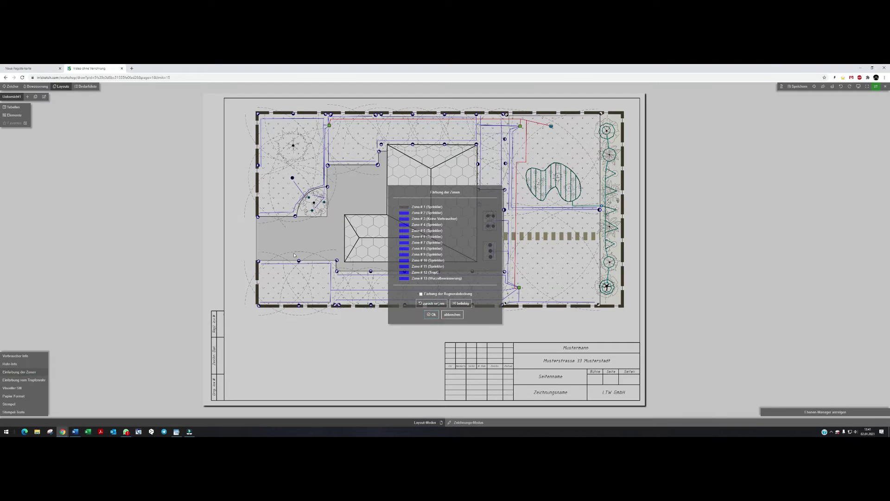
Assign every zone a random different colour with beliebig and apply it.
left_click(29, 372)
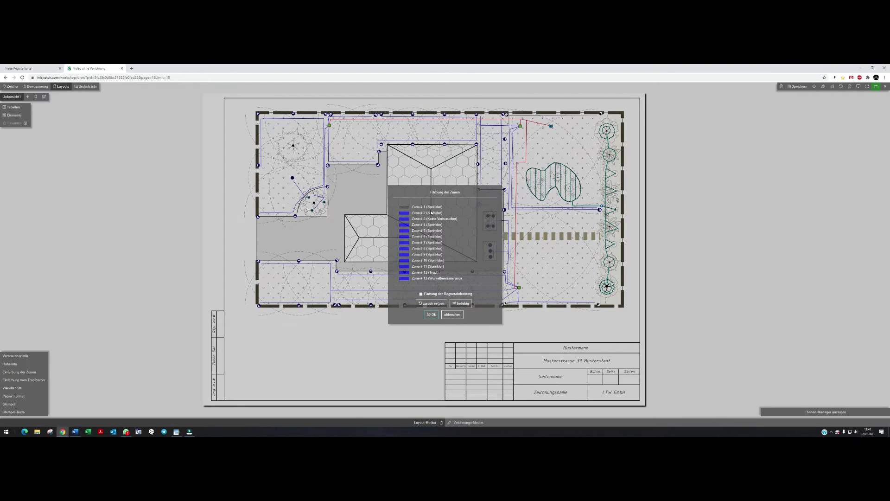
left_click(459, 303)
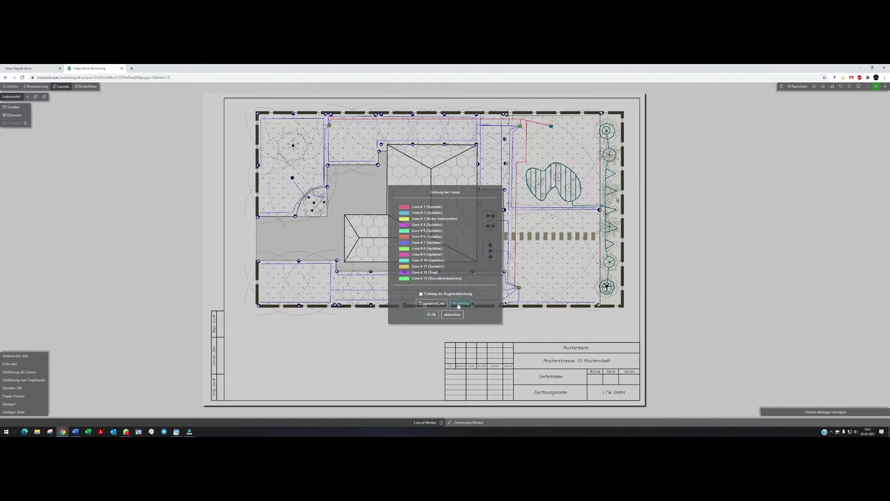
left_click(431, 315)
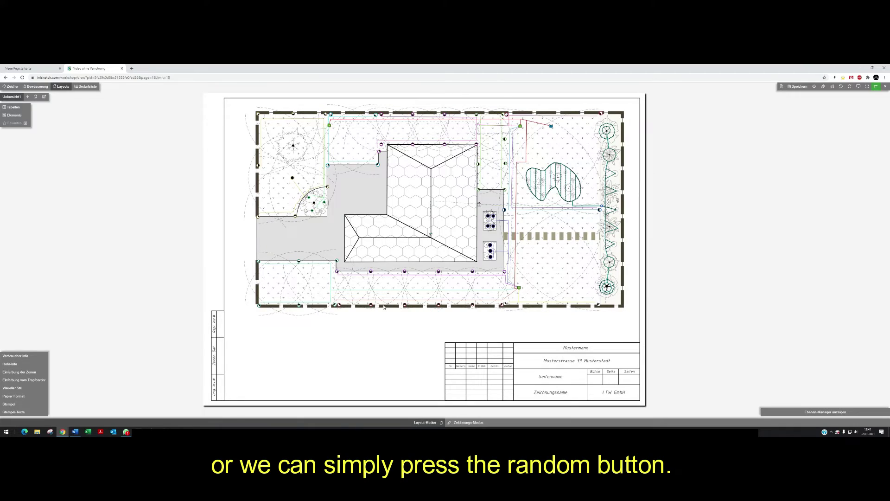
Zoom in to inspect the colour-marked sprinklers, then fit the whole sheet back into view.
scroll(490, 173, "up", 6)
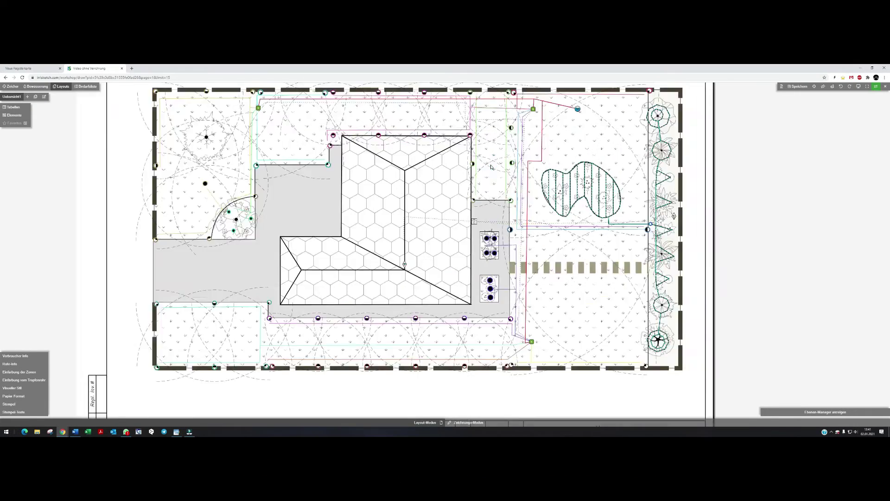
scroll(474, 248, "up", 3)
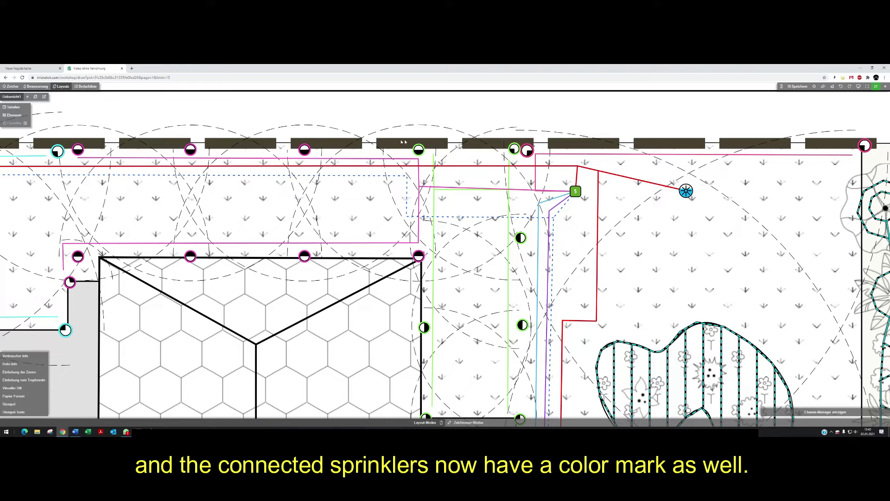
scroll(461, 271, "down", 5)
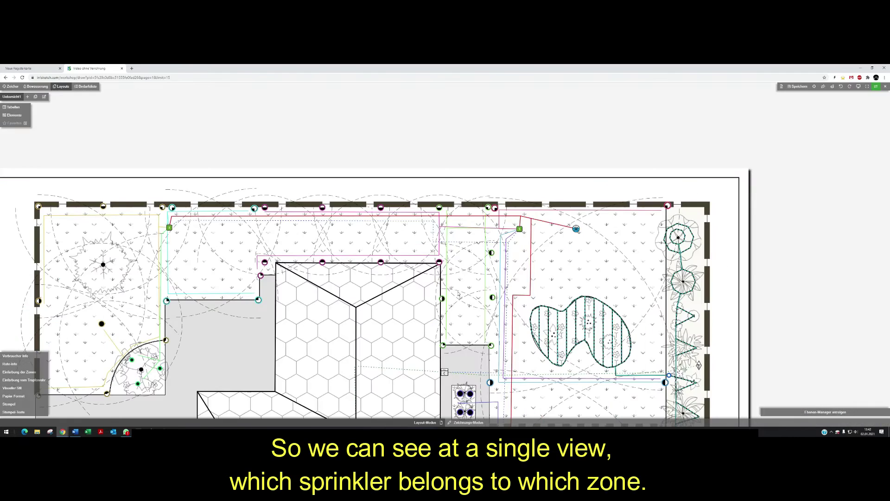
scroll(457, 343, "up", 5)
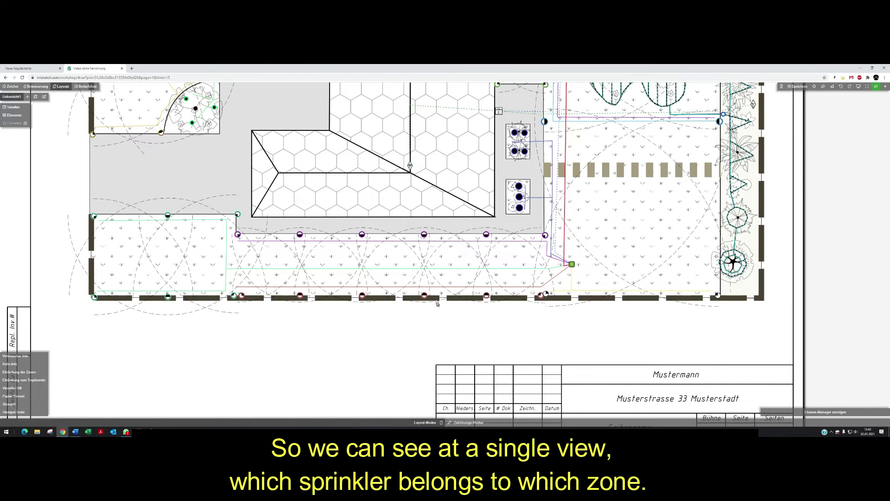
scroll(435, 301, "up", 3)
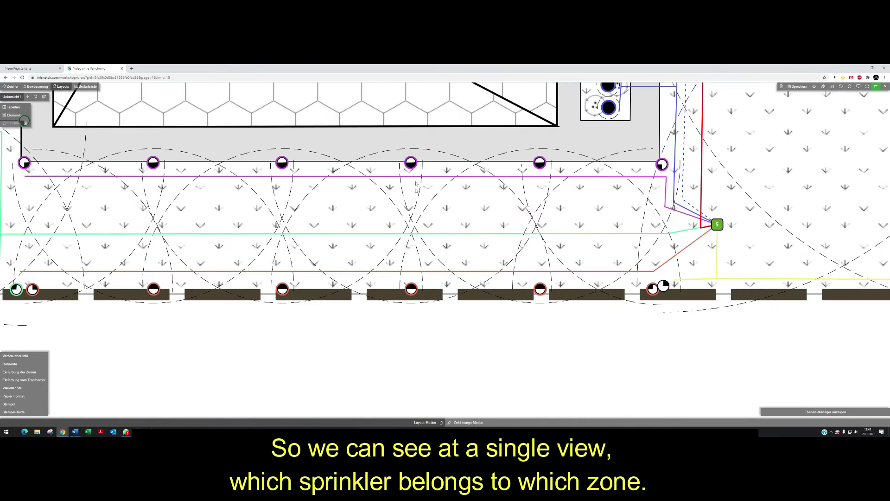
left_click(867, 87)
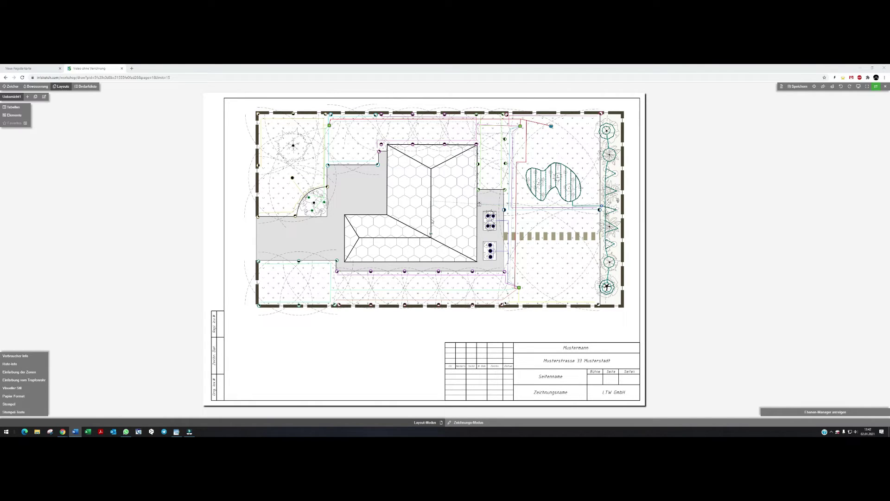
Turn on Färbung der Regnerabdeckung in the zone colouring settings.
left_click(18, 373)
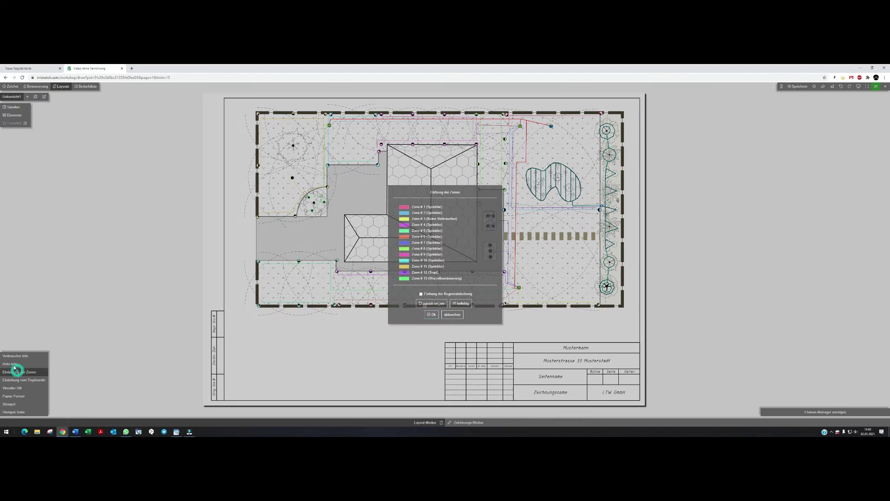
left_click(428, 295)
left_click(430, 314)
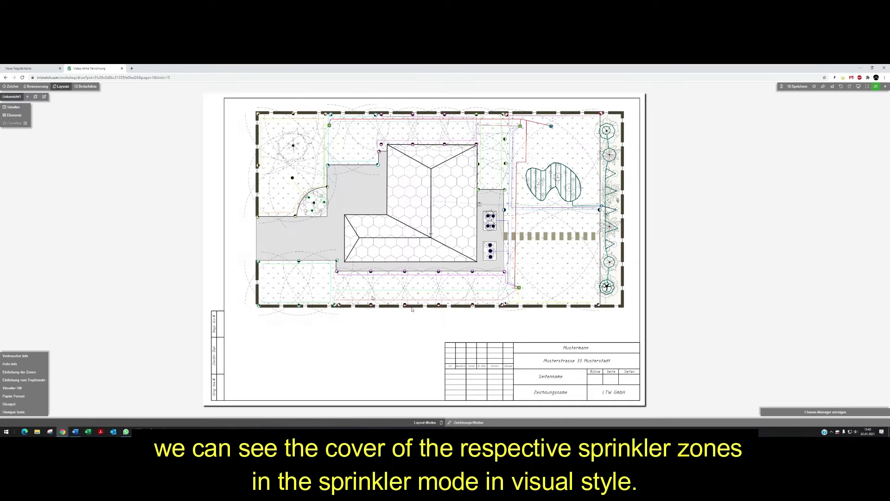
Preview the coloured coverage in the Sprinkler visual style, then switch back to Layout.
mouse_move(22, 388)
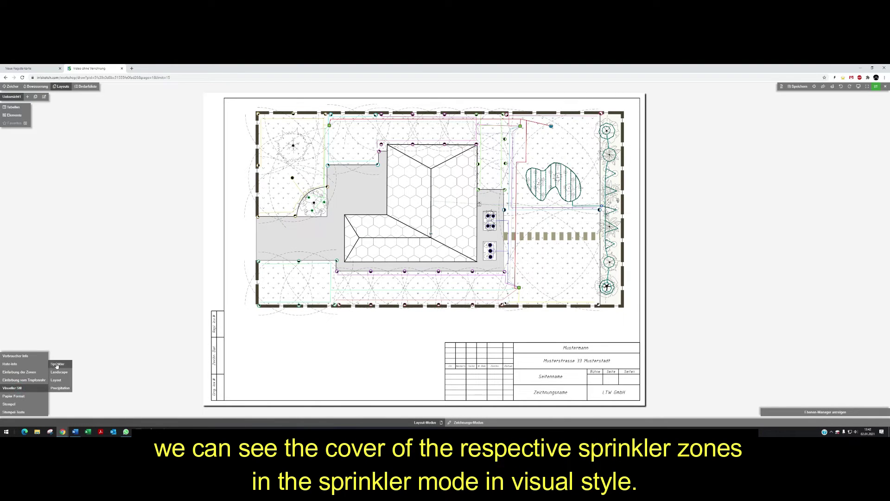
left_click(57, 364)
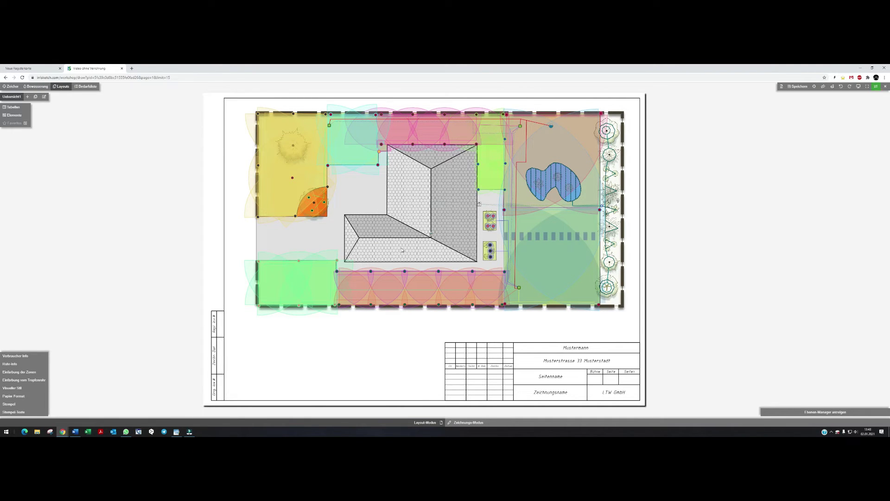
mouse_move(21, 388)
left_click(56, 380)
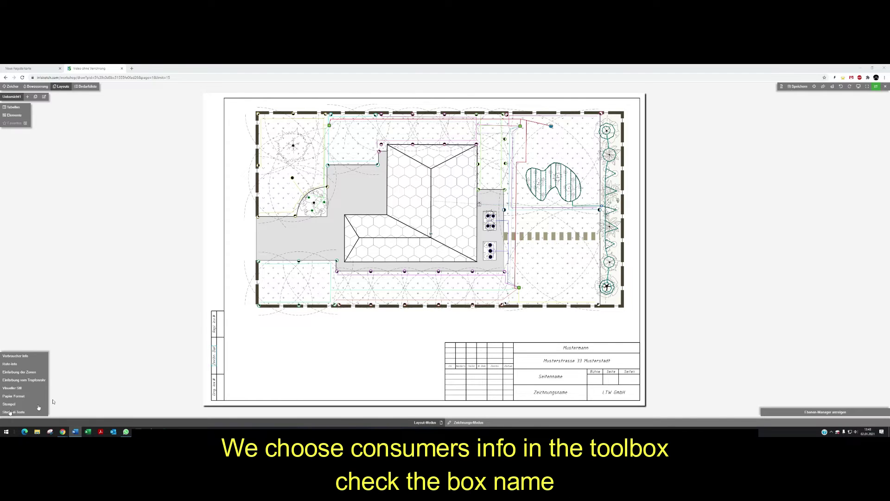
left_click(16, 355)
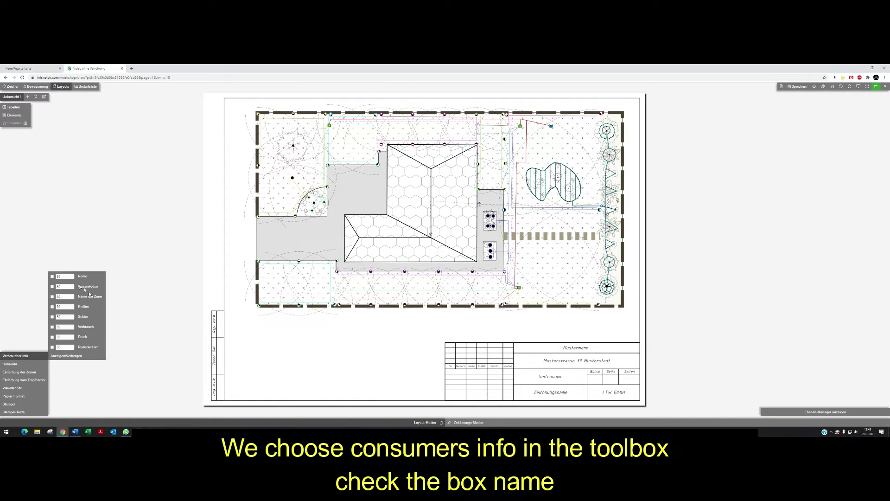
left_click(52, 277)
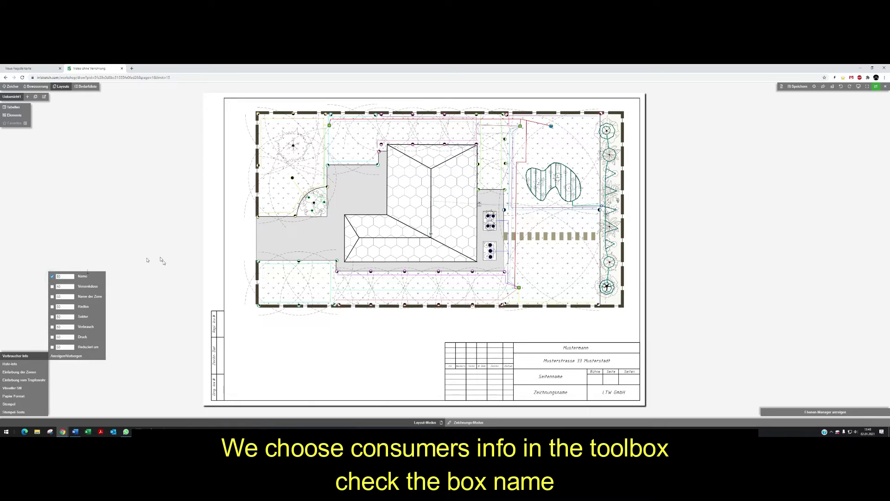
left_click(64, 358)
scroll(280, 180, "up", 3)
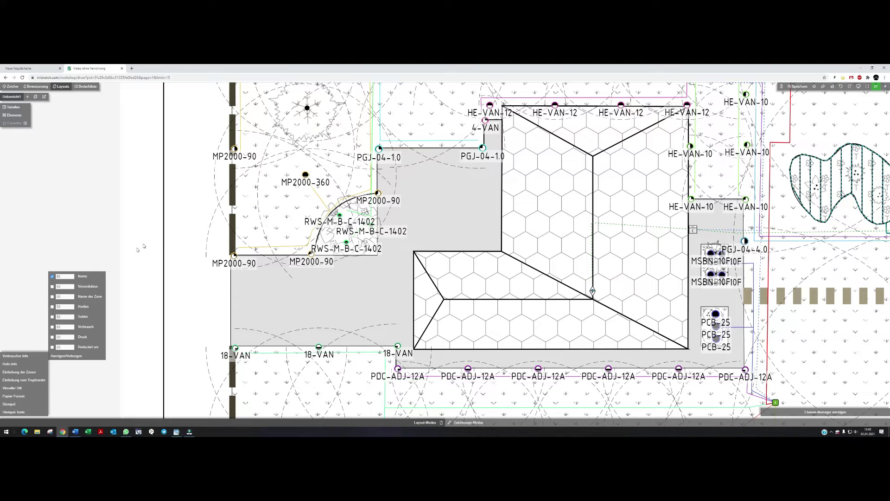
left_click(52, 286)
left_click(64, 356)
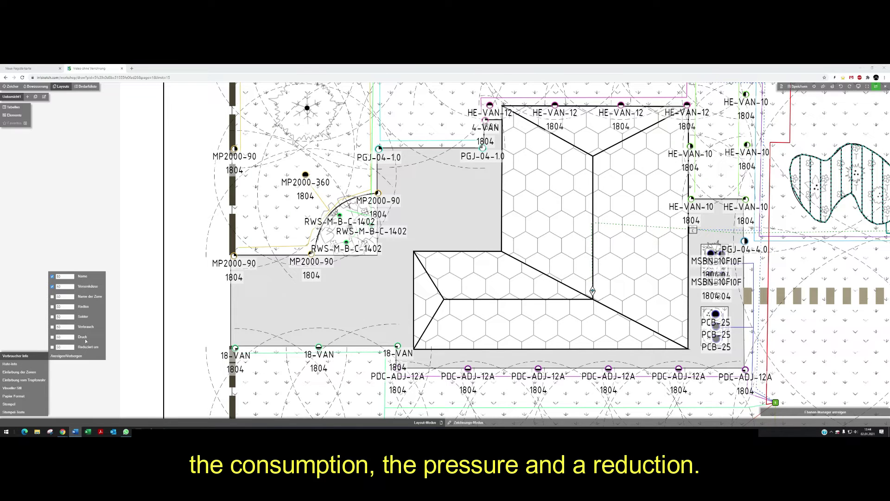
left_click(53, 287)
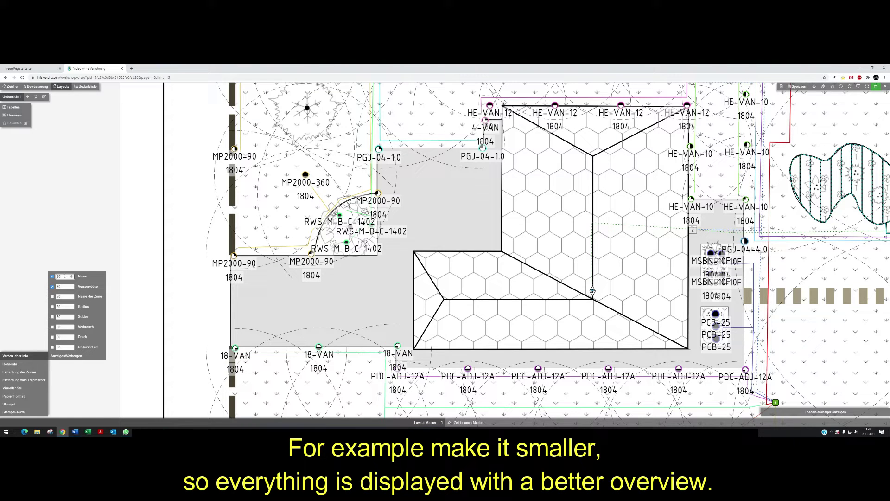
left_click(63, 356)
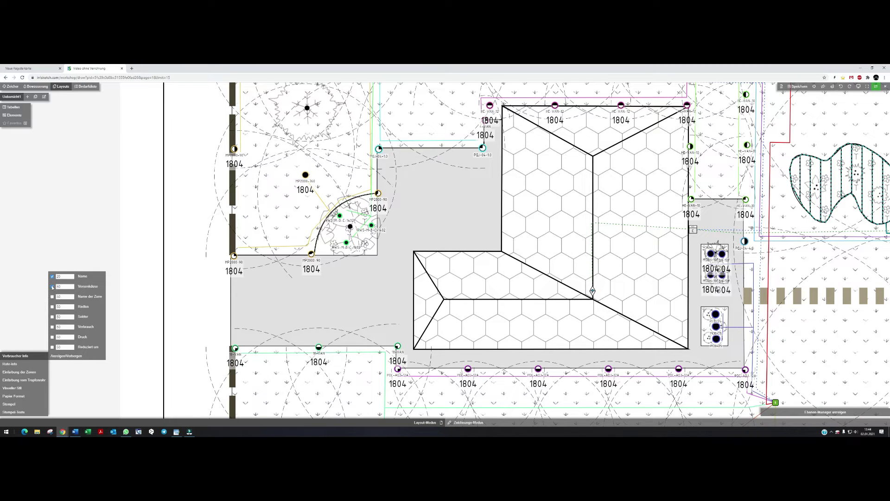
left_click(52, 286)
left_click(66, 355)
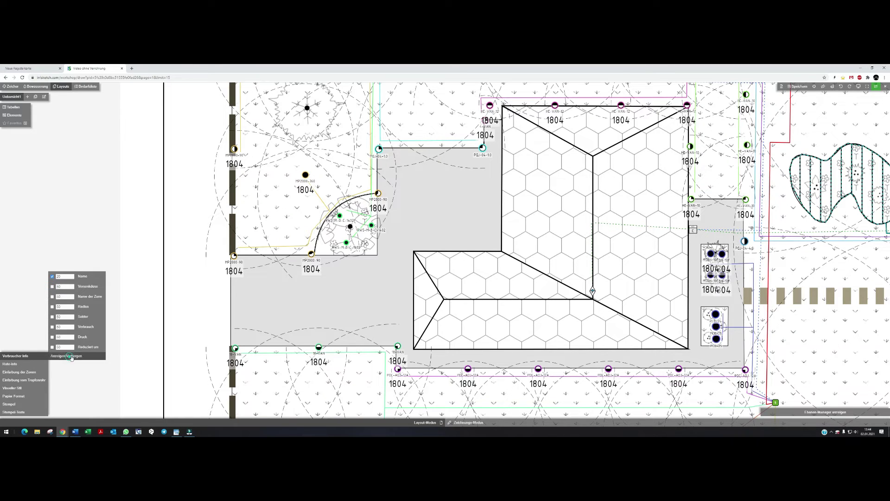
left_click(867, 87)
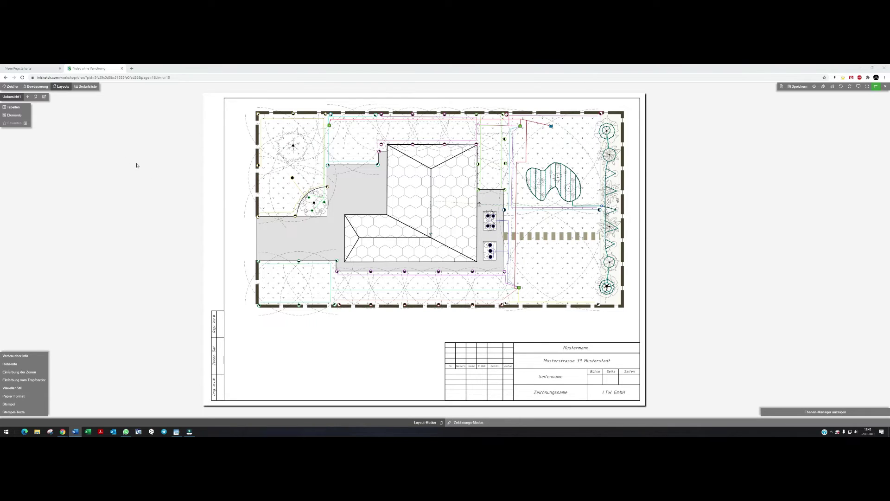
Duplicate the overview layout sheet and rename the copy to 'Verrohrung'.
left_click(35, 96)
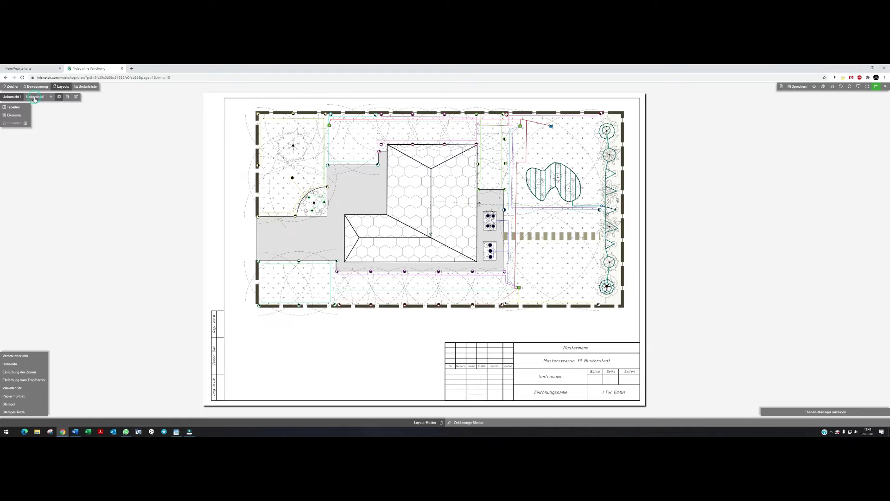
left_click(36, 97)
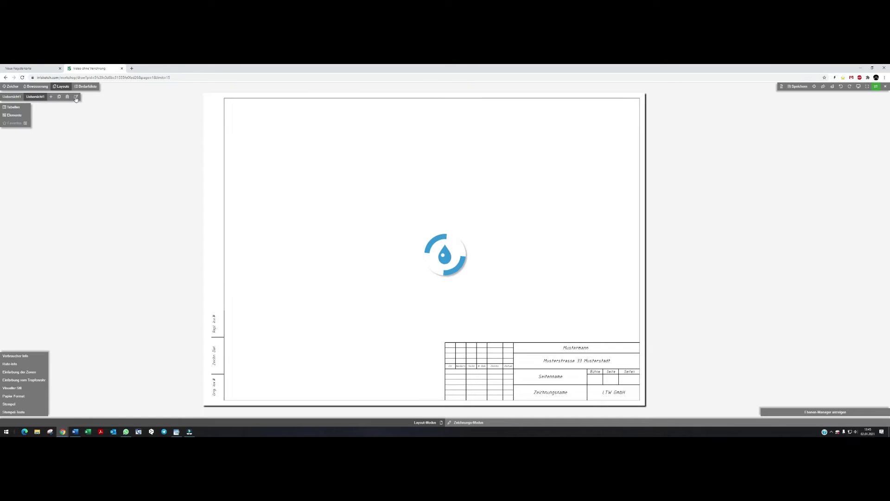
left_click(76, 96)
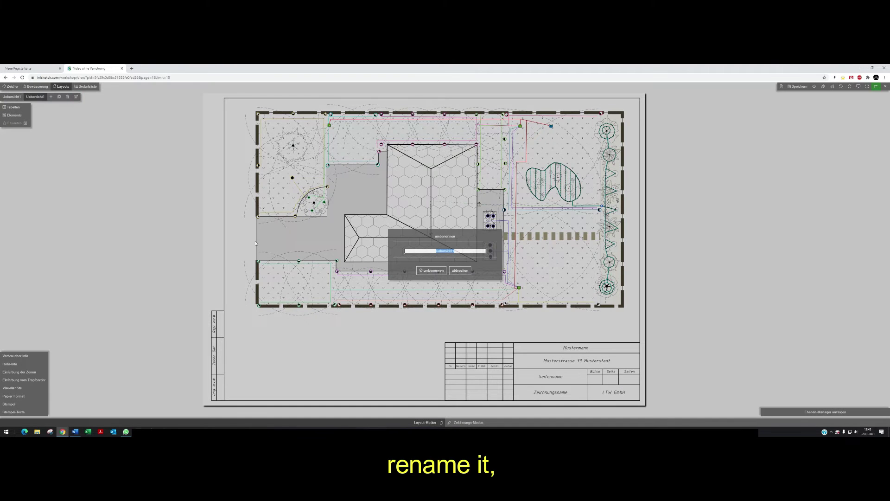
type("Verr")
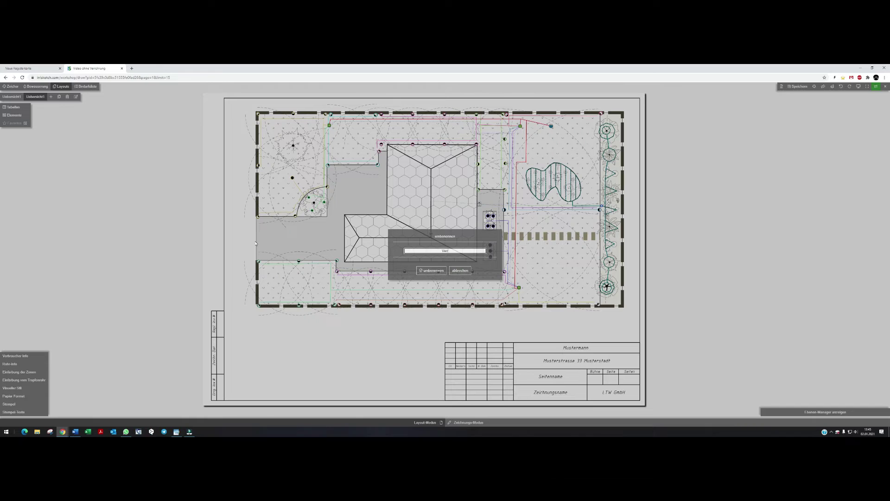
type("ohrung")
left_click(444, 275)
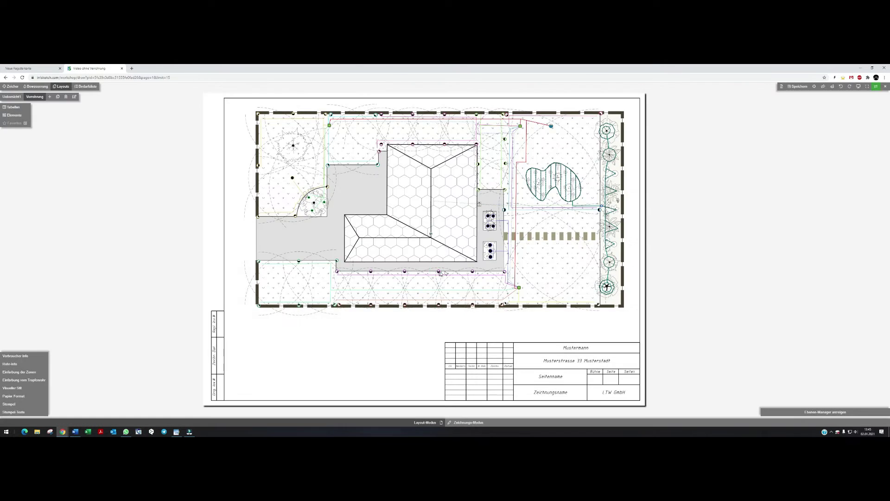
Hide the Verbraucher, Tropfrohr and Landschaft layers in the Ebenen-Manager.
left_click(816, 414)
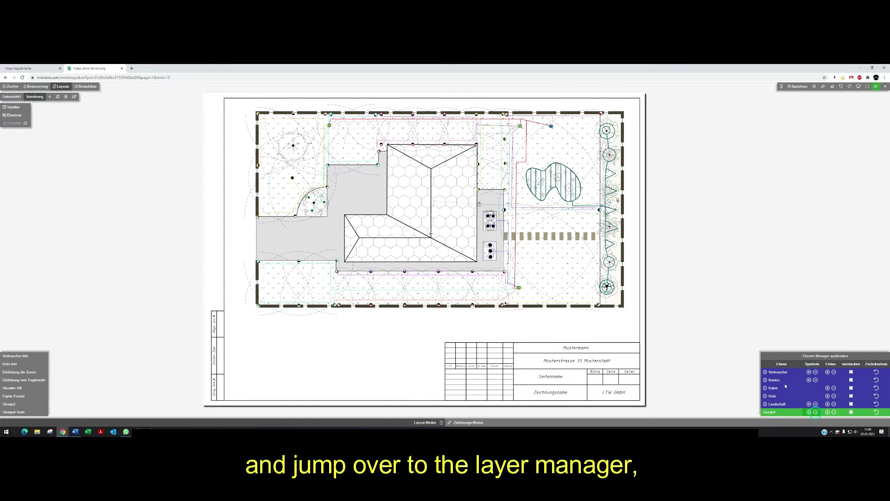
left_click(851, 372)
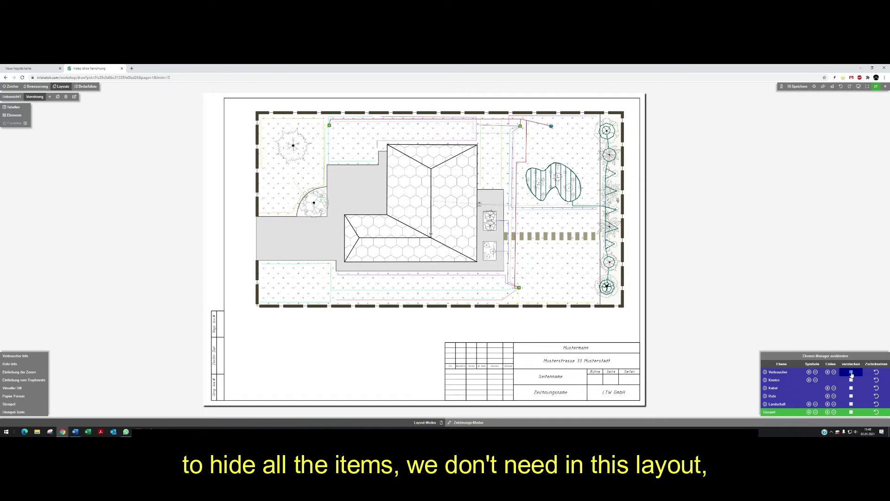
left_click(765, 396)
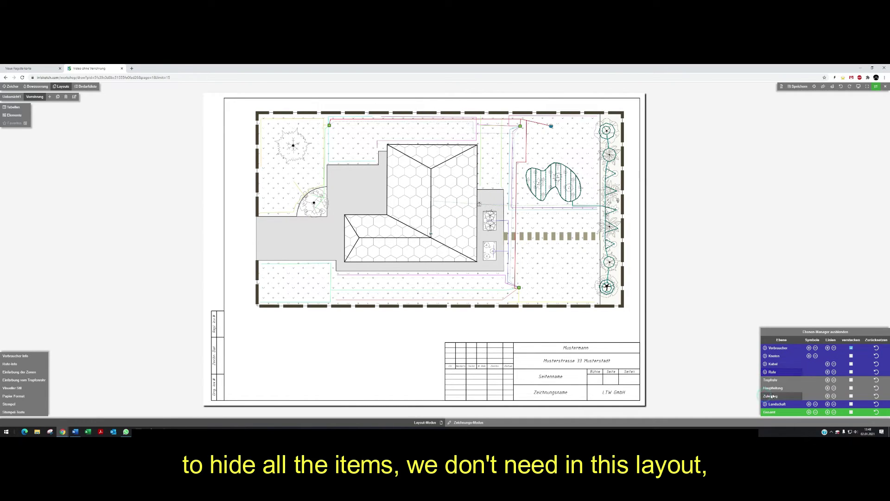
left_click(851, 380)
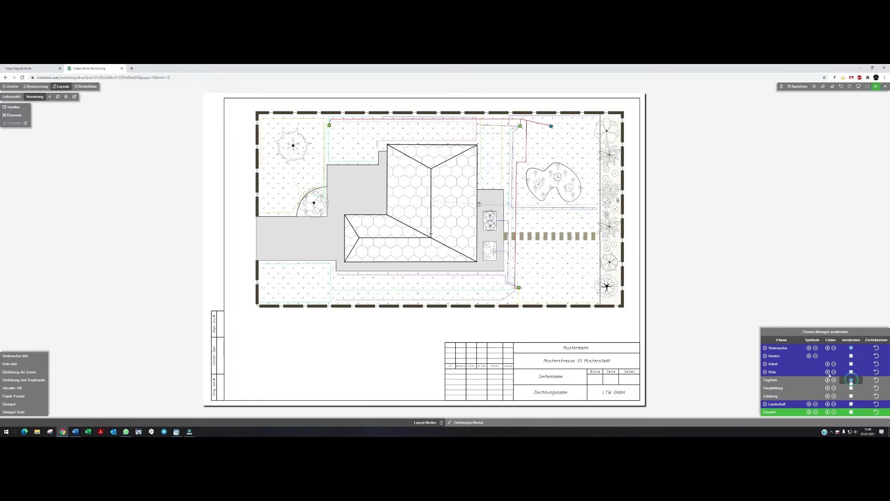
left_click(851, 404)
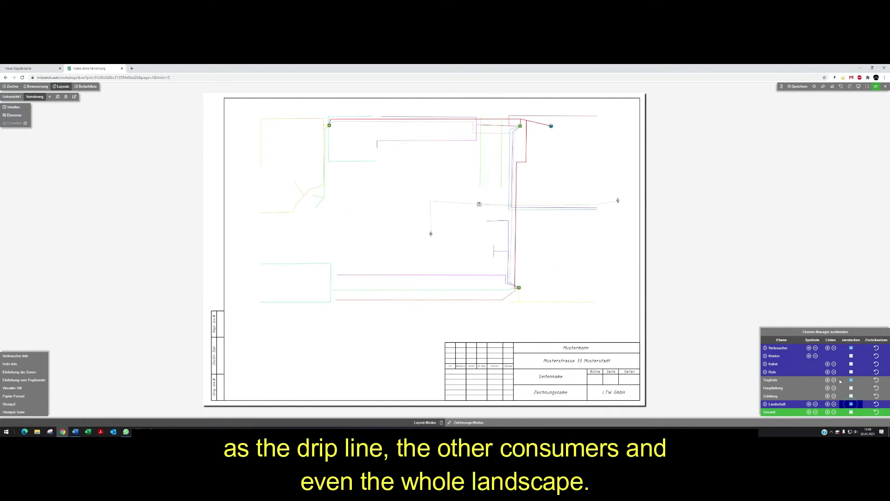
left_click(814, 332)
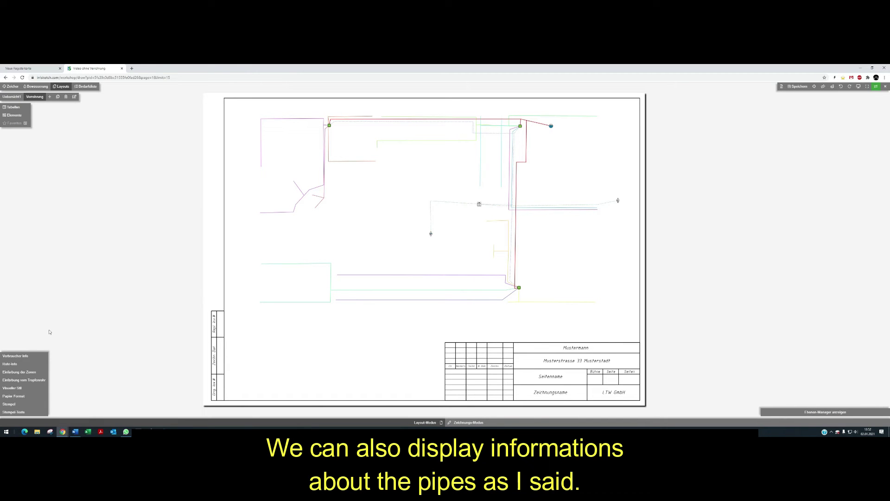
Show smaller Durchmesser labels on all pipes, 32 mm mains and 25 mm laterals, then fit the sheet.
left_click(10, 364)
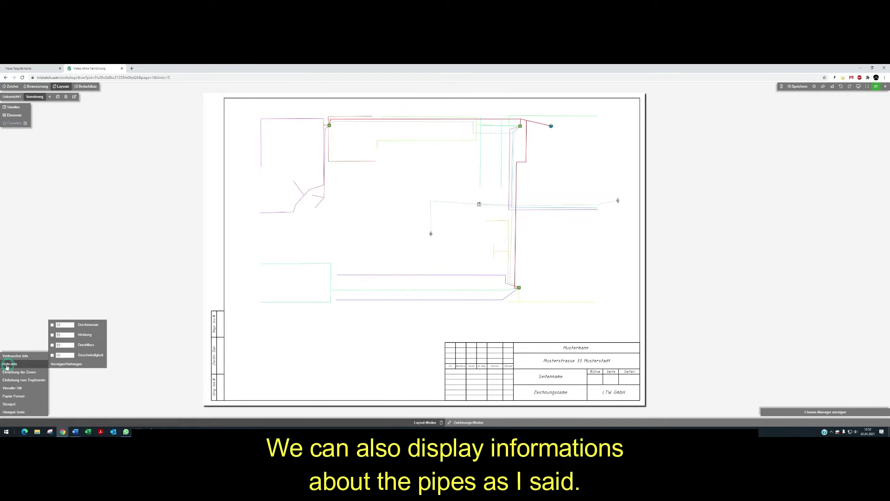
left_click(52, 324)
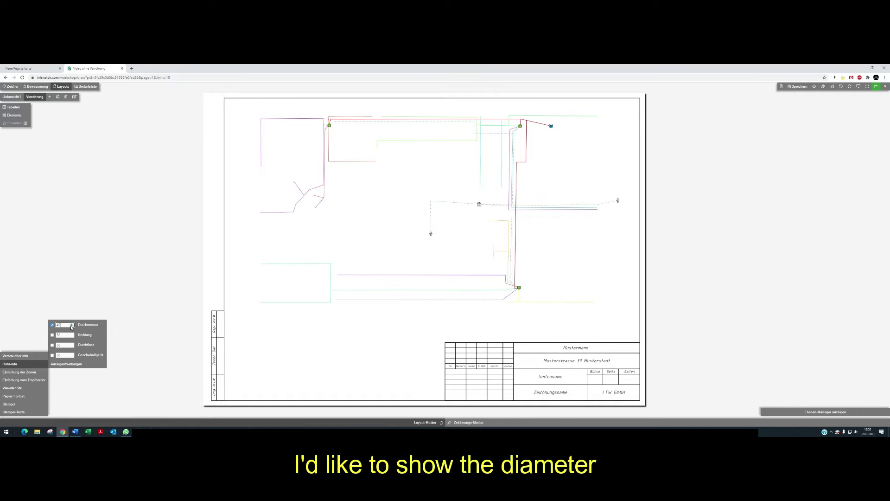
left_click(71, 327)
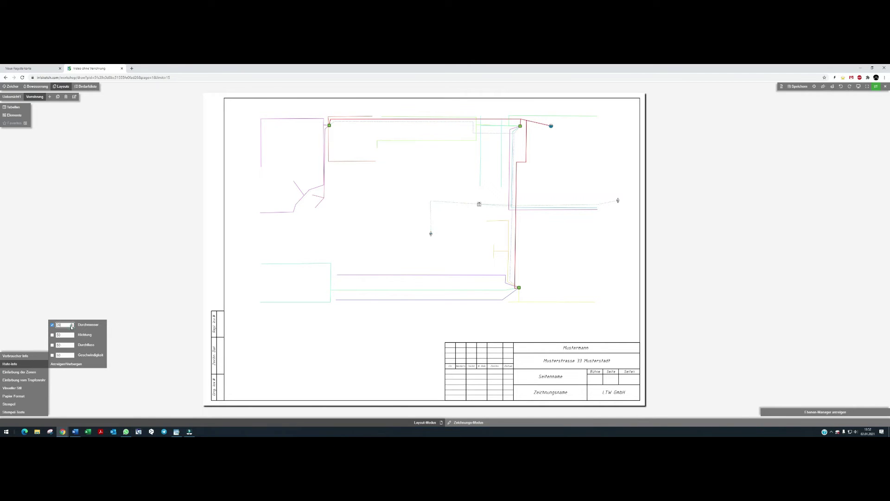
left_click(72, 327)
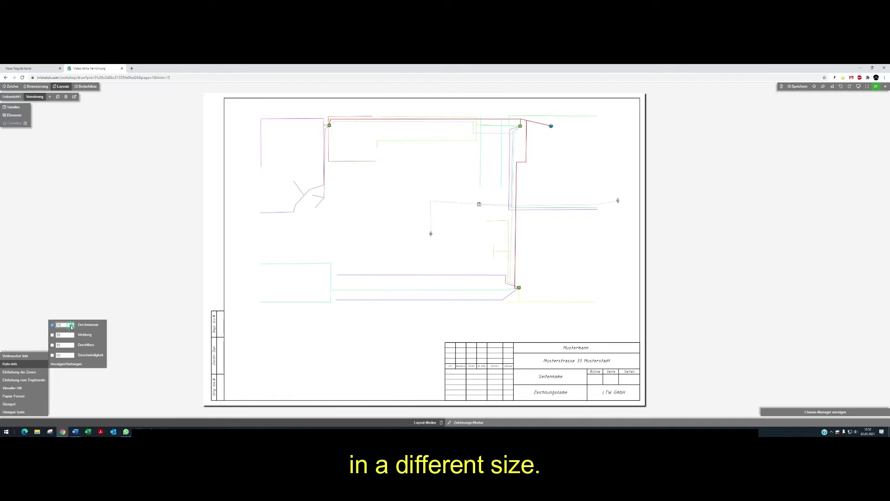
left_click(71, 326)
left_click(71, 326)
left_click(66, 364)
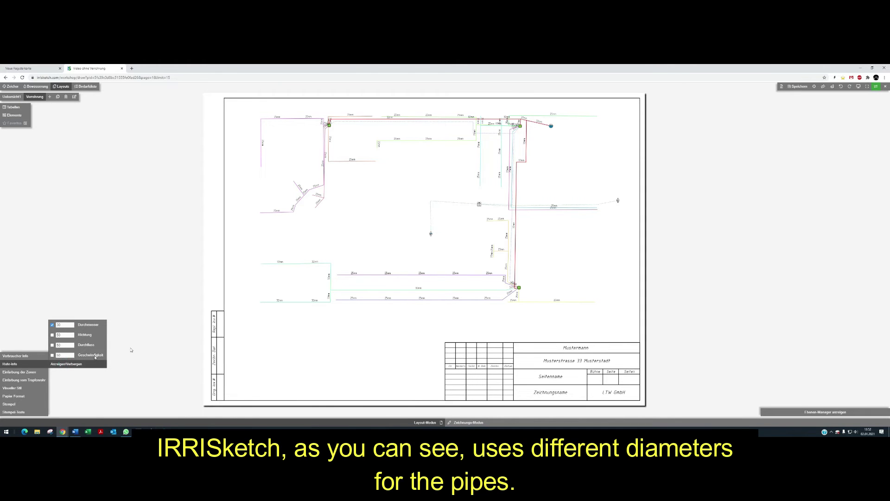
left_click(555, 236)
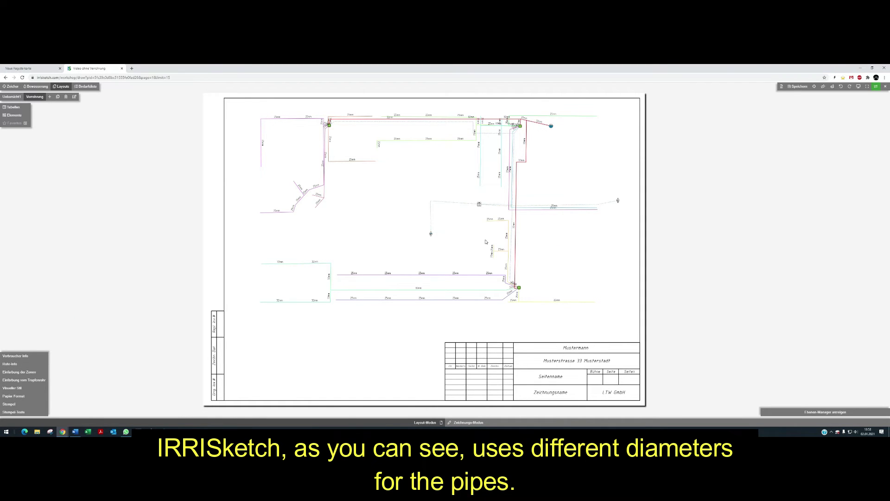
scroll(493, 239, "up", 5)
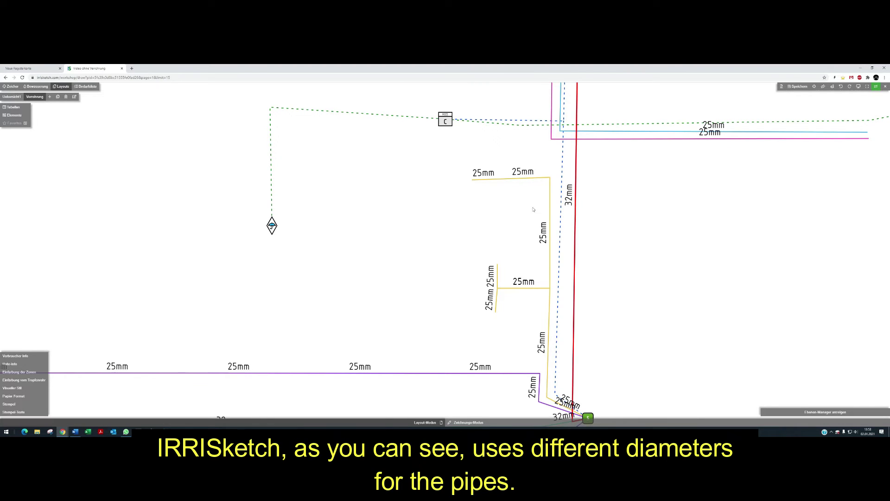
scroll(535, 212, "down", 4)
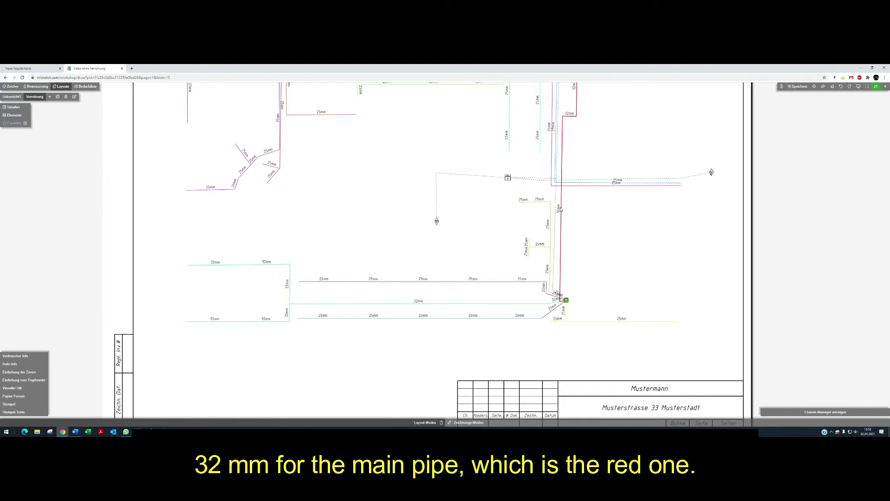
scroll(580, 204, "up", 5)
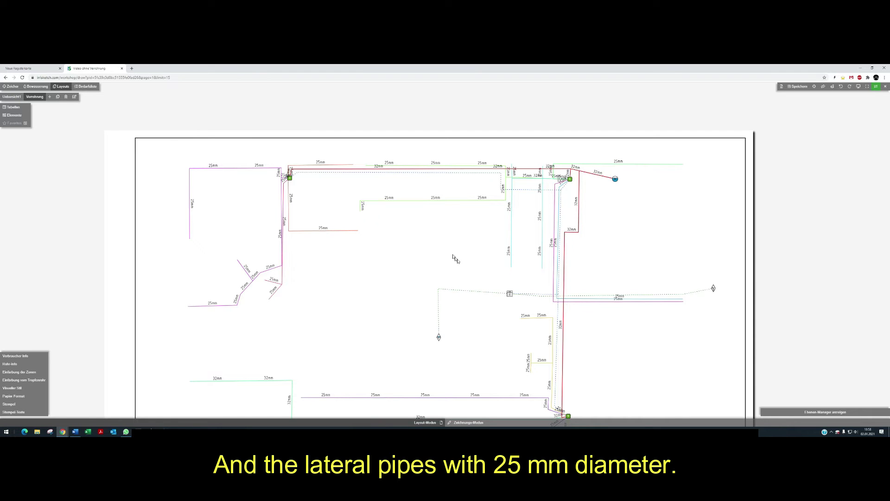
scroll(473, 185, "down", 6)
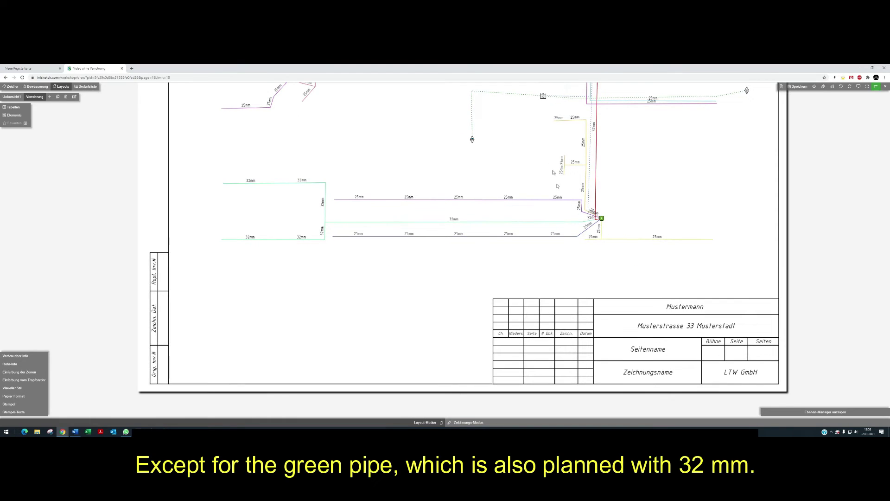
scroll(433, 220, "up", 2)
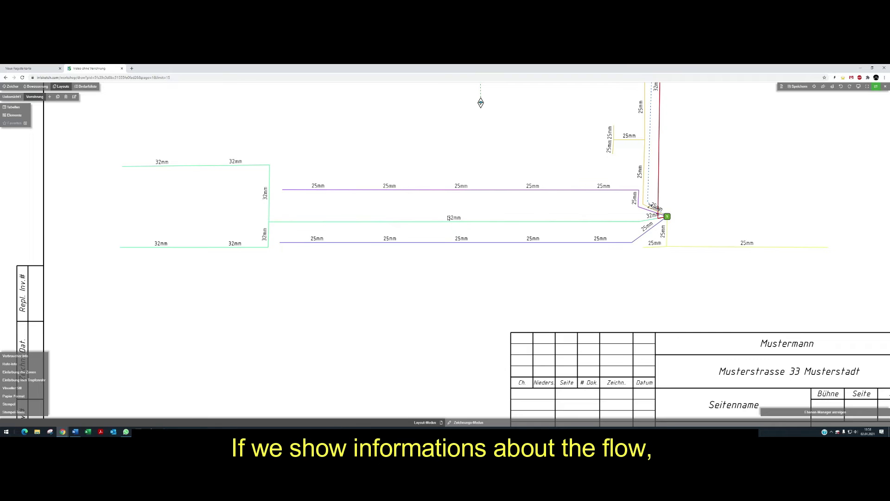
left_click(867, 87)
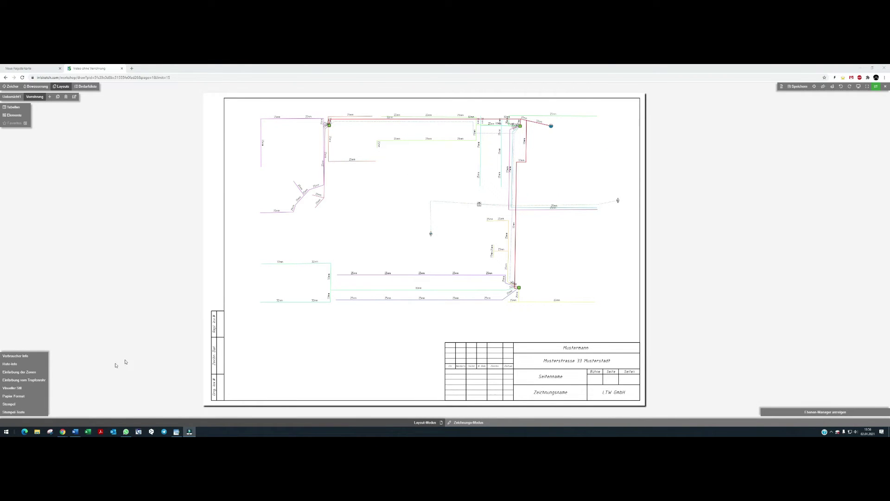
Add Durchfluss labels in l/h beneath each pipe's diameter and refresh all pipe labels.
left_click(9, 363)
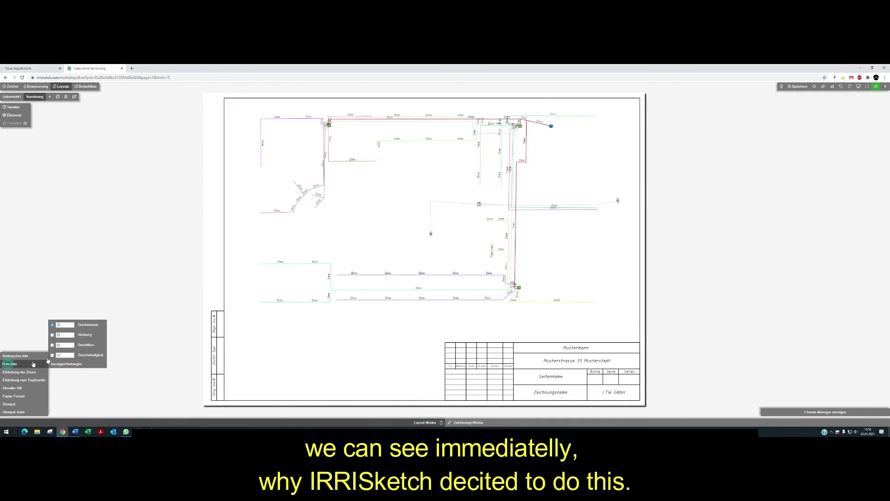
left_click(52, 345)
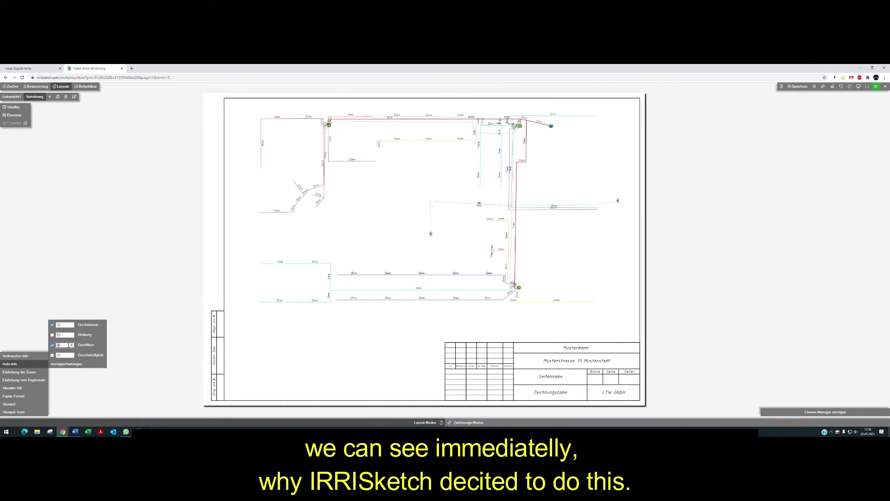
left_click(66, 363)
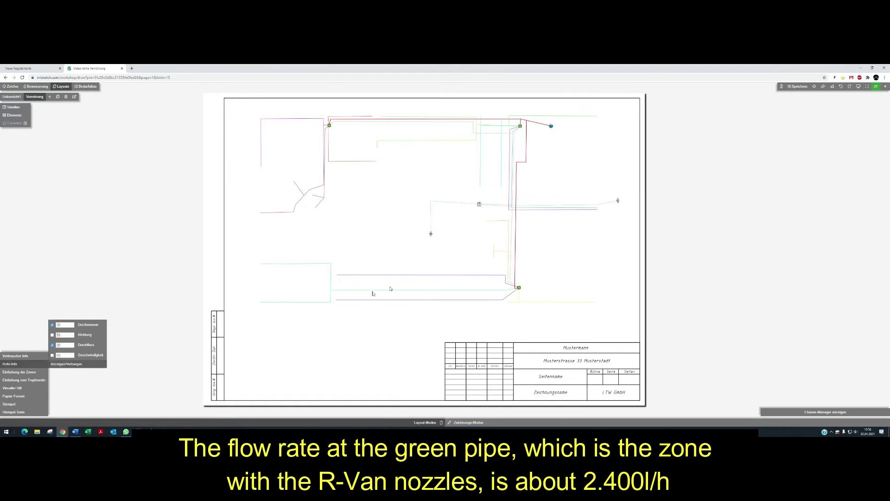
left_click(73, 364)
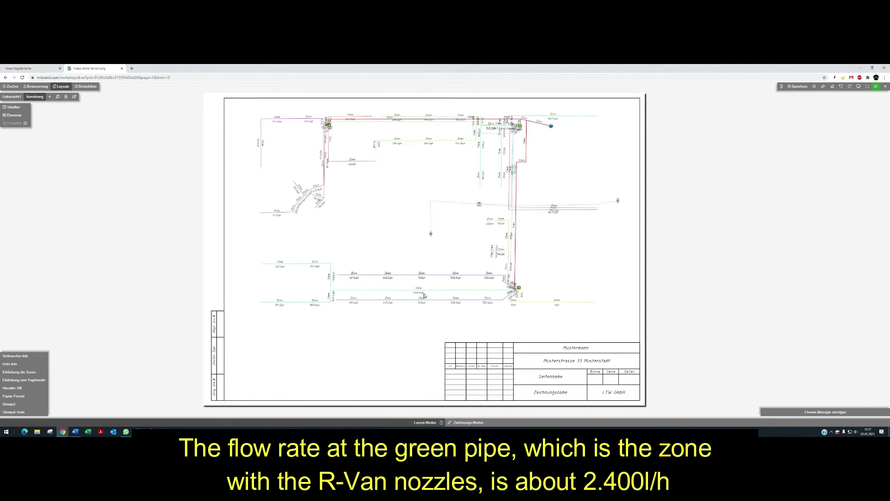
scroll(423, 296, "up", 3)
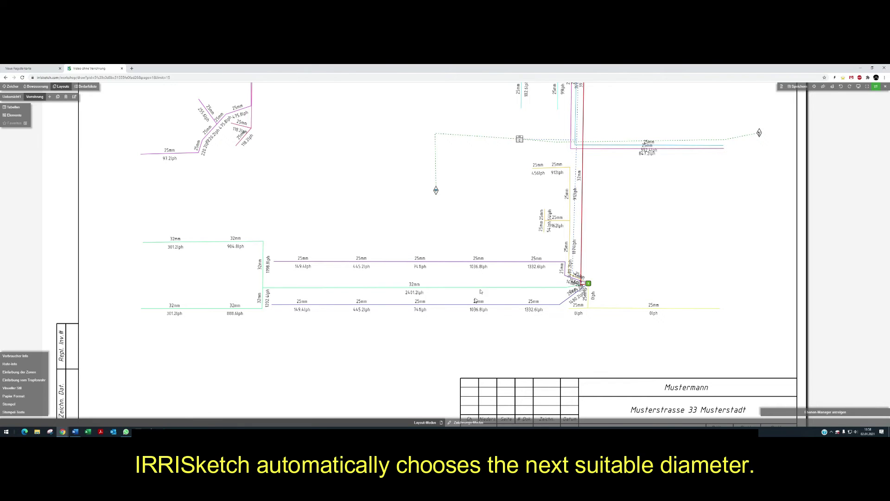
mouse_move(501, 224)
middle_mouse_down()
mouse_move(571, 135)
mouse_move(563, 202)
middle_mouse_up()
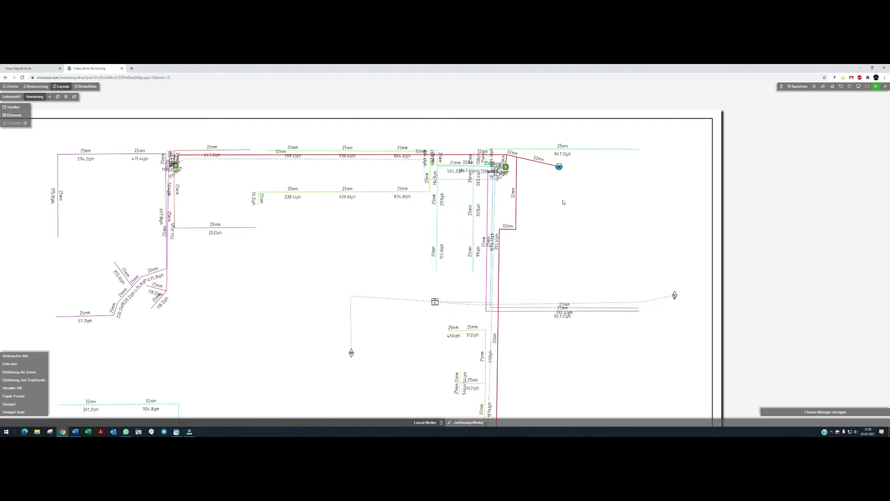
left_click(867, 86)
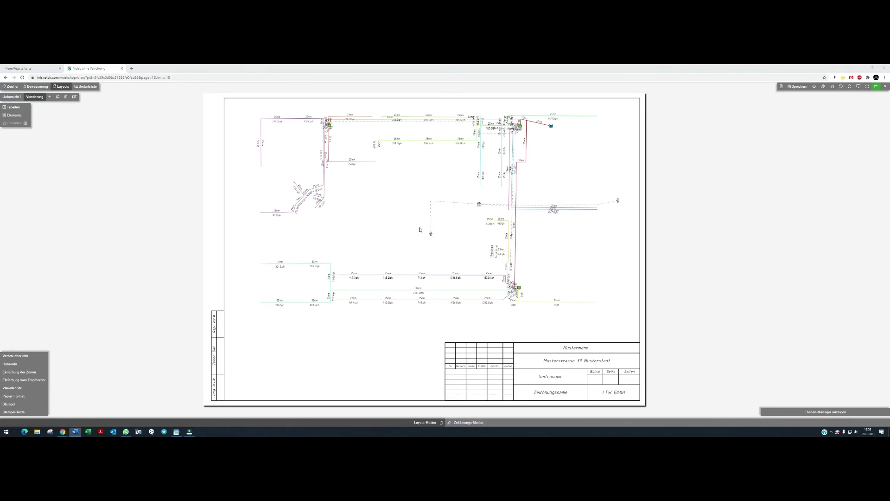
On the Uebersicht1 sheet, place the landscape table at lower left beside the title block.
left_click(9, 96)
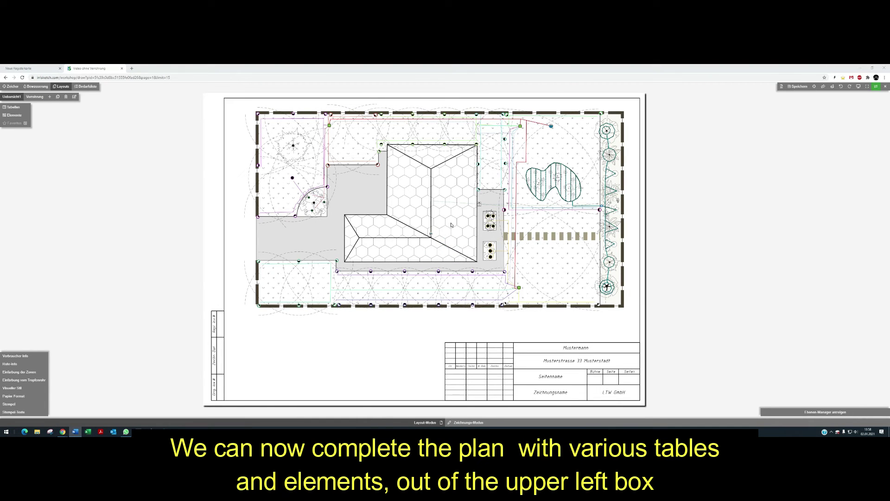
left_click(15, 108)
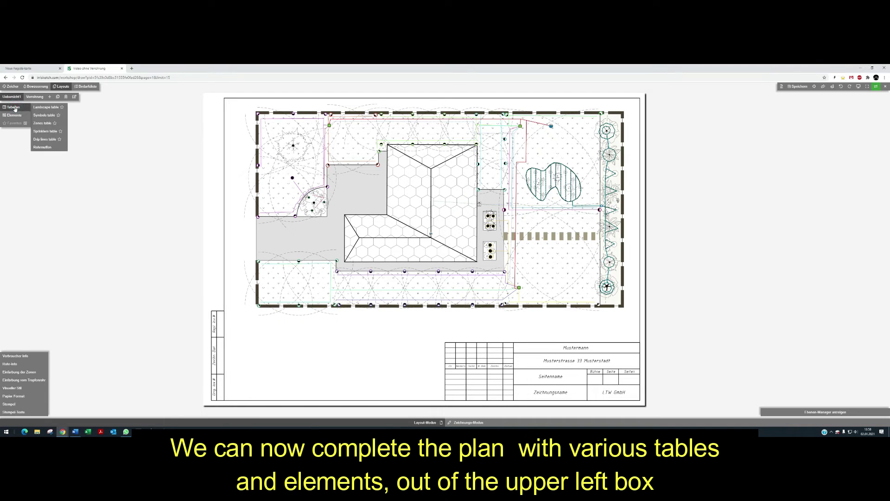
left_click(44, 109)
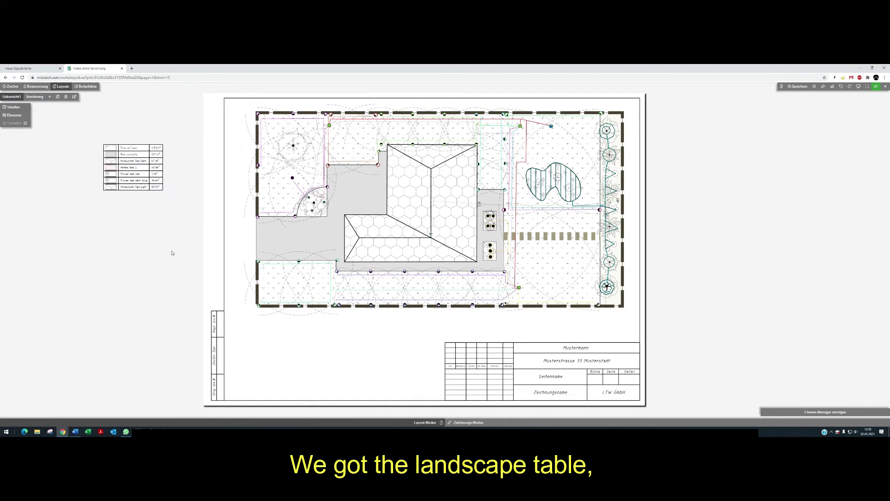
left_click(260, 356)
scroll(273, 344, "up", 3)
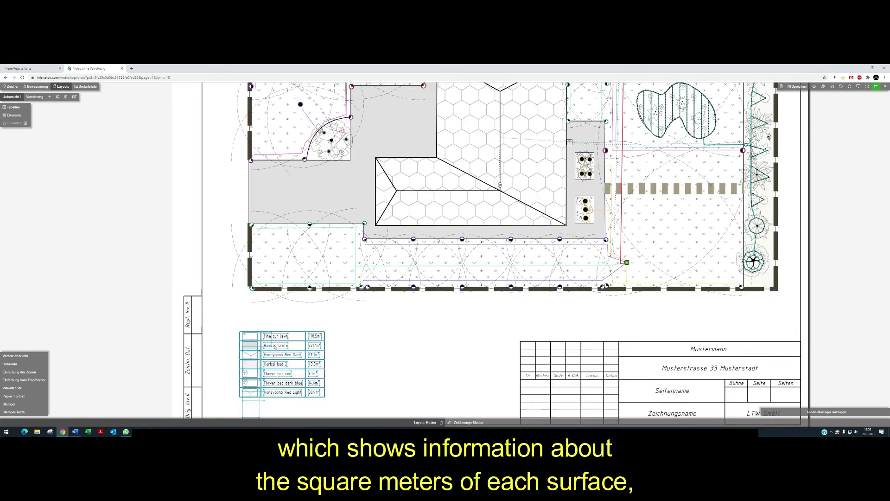
left_click(386, 368)
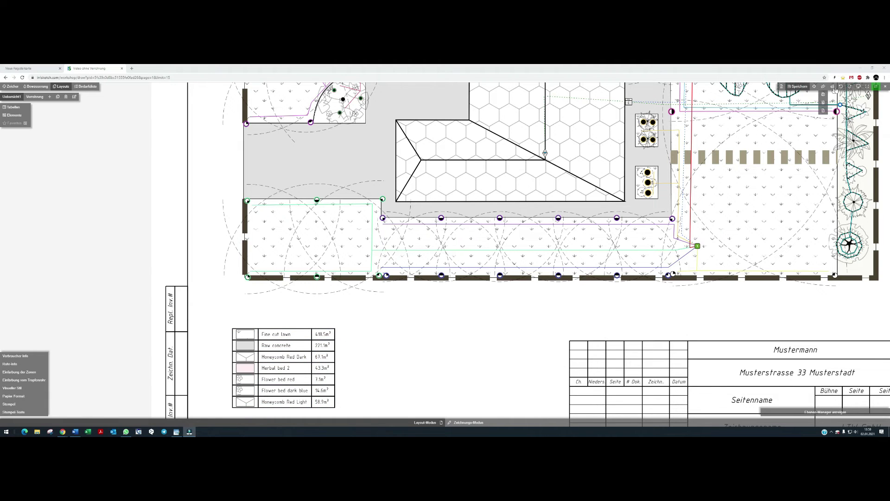
left_click(867, 89)
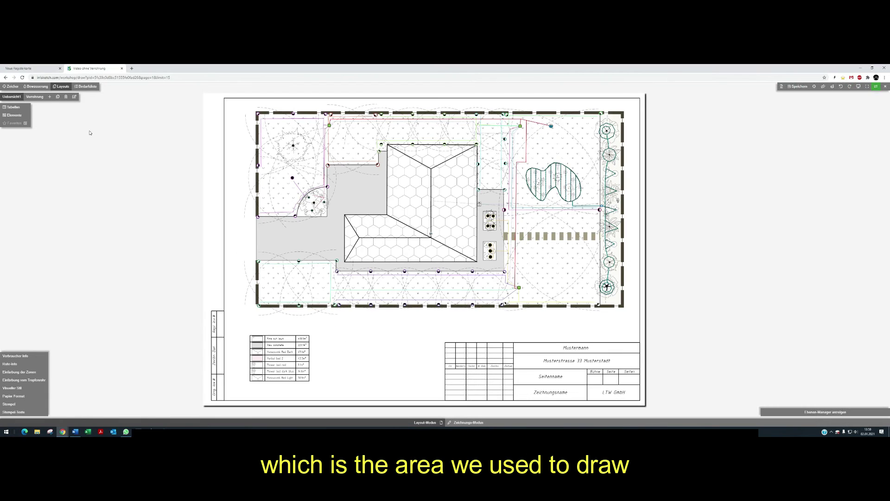
Inspect the fine cut lawn in the drawing view, undo a trial move, and return to Layouts.
left_click(12, 87)
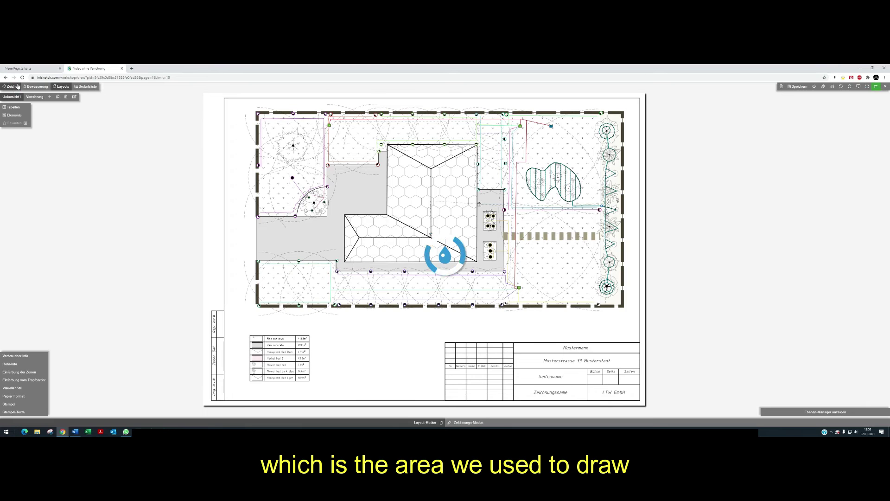
left_click(334, 159)
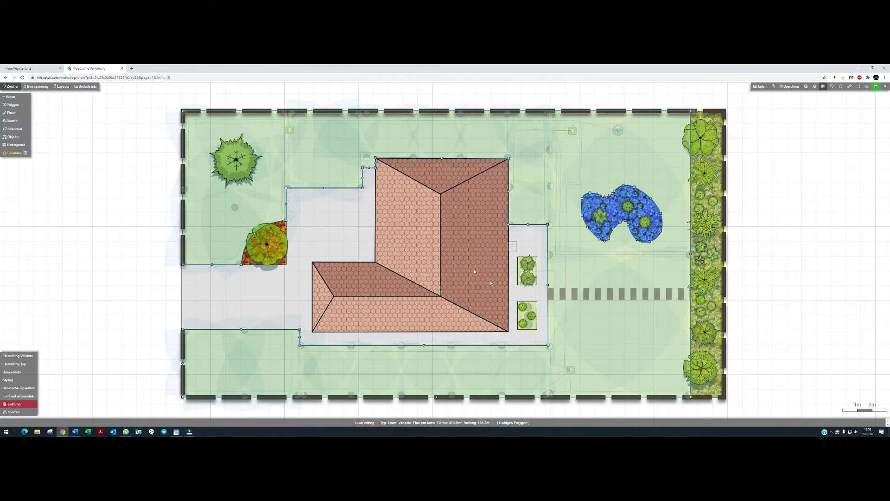
scroll(474, 271, "down", 3)
left_click_drag(537, 265, 829, 237)
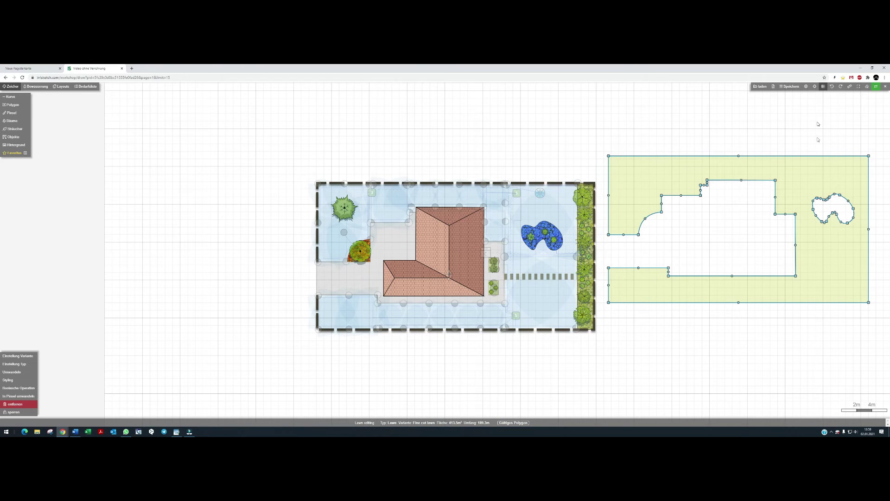
left_click(831, 87)
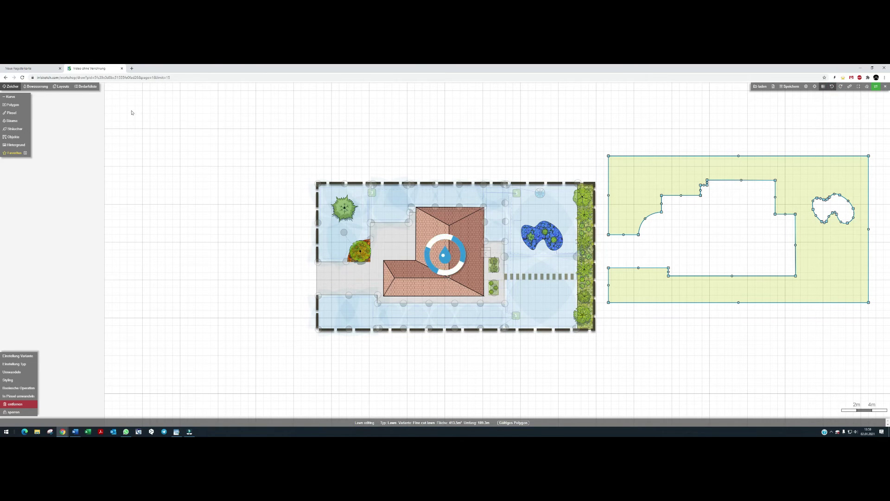
left_click(61, 87)
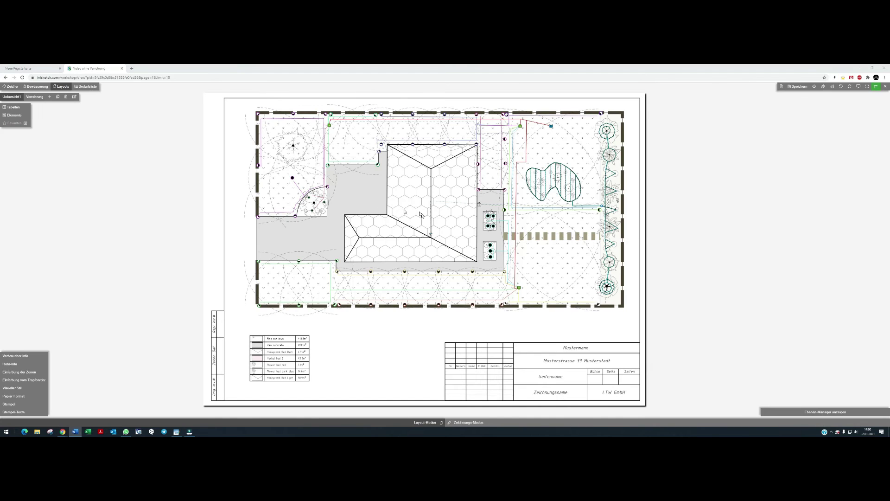
Add the symbol legend table and place it beside the landscape table.
left_click(13, 107)
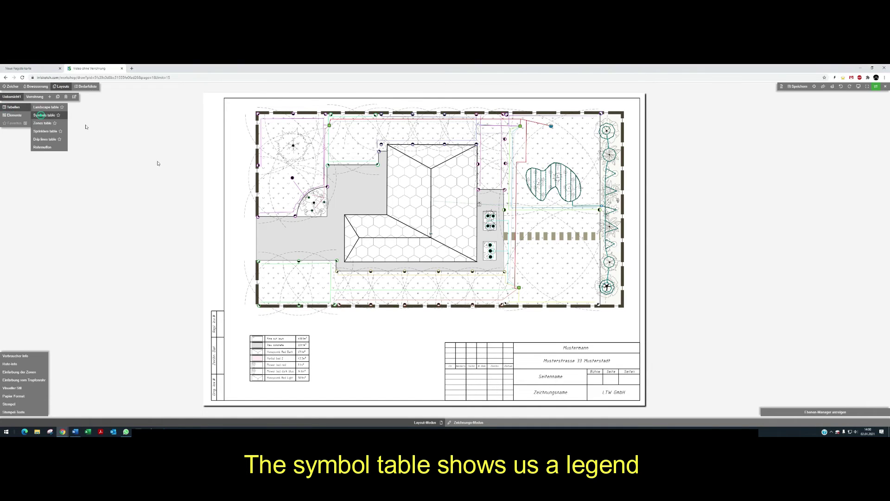
left_click(49, 116)
left_click_drag(353, 333, 380, 336)
left_click(356, 323)
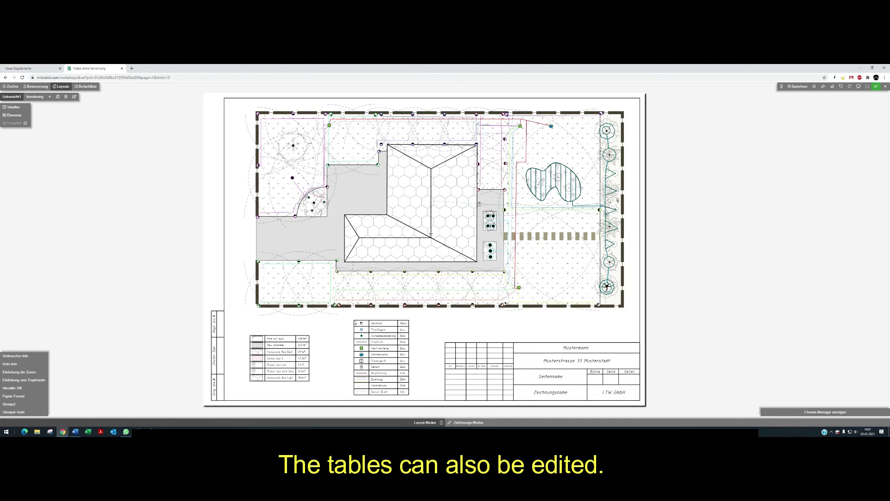
Delete the legend's quantity column and its Wasserquelle row.
left_click(388, 330)
scroll(384, 340, "up", 3)
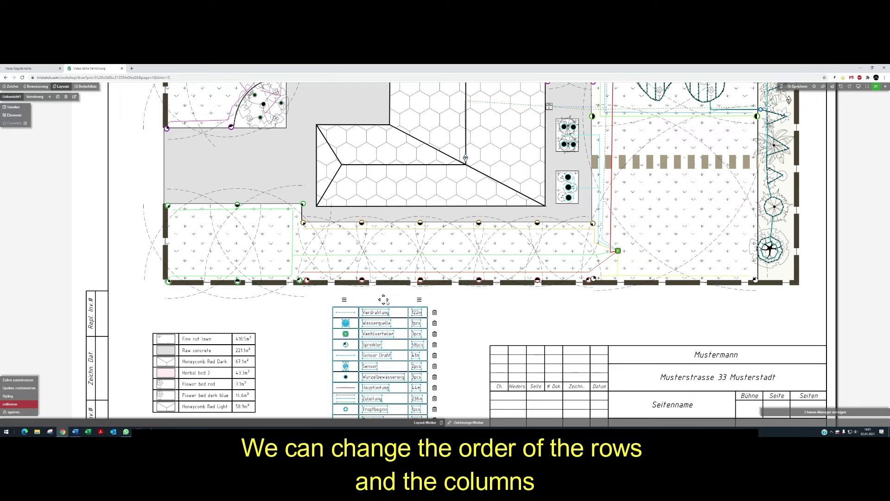
left_click_drag(383, 301, 375, 302)
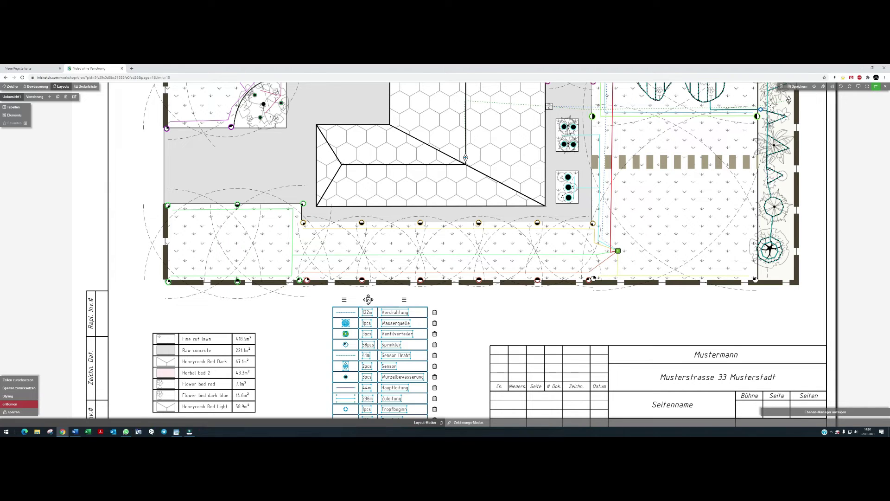
left_click(368, 299)
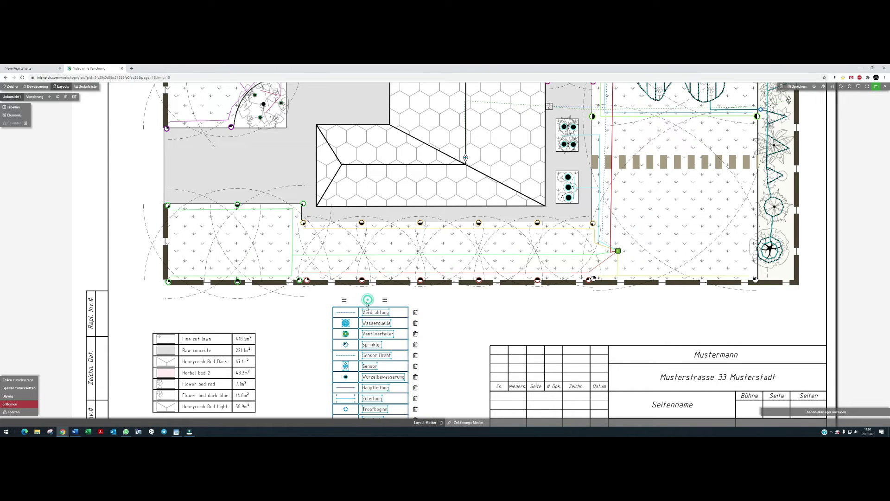
left_click(416, 323)
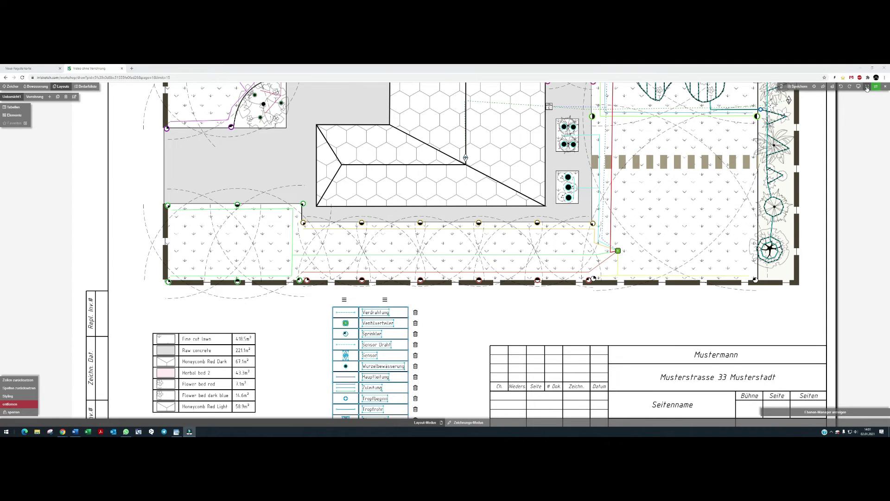
scroll(384, 347, "down", 5)
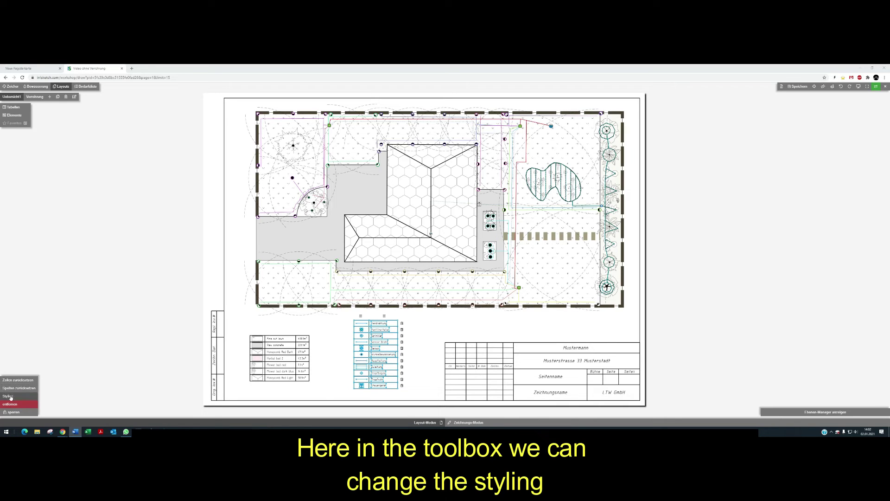
Change the legend's font size and reset its columns and rows, then delete the symbol table.
mouse_move(28, 396)
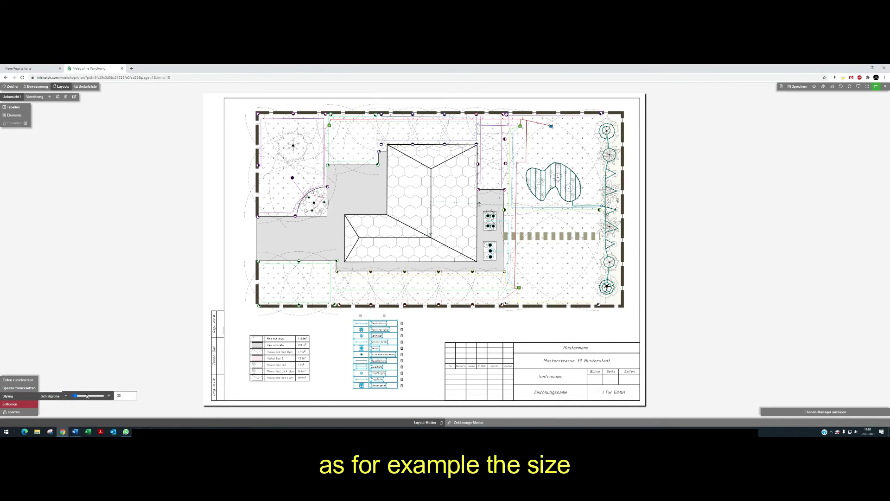
left_click_drag(82, 396, 73, 397)
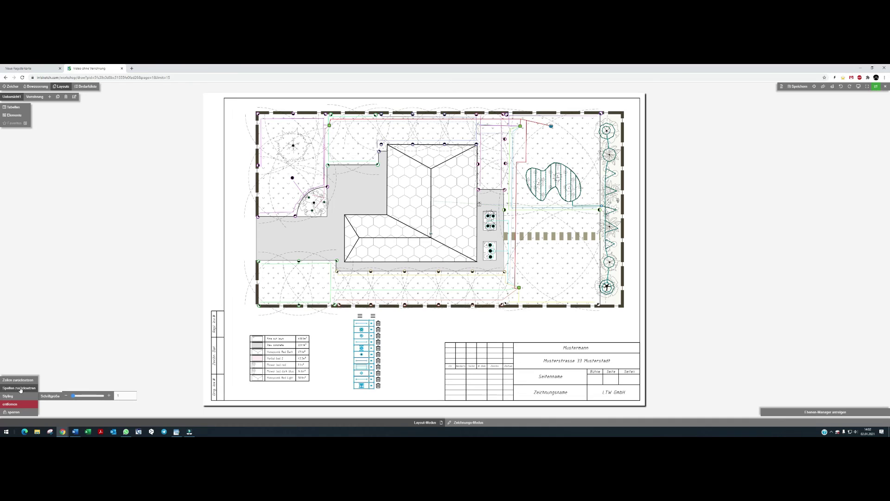
left_click(20, 388)
left_click(19, 381)
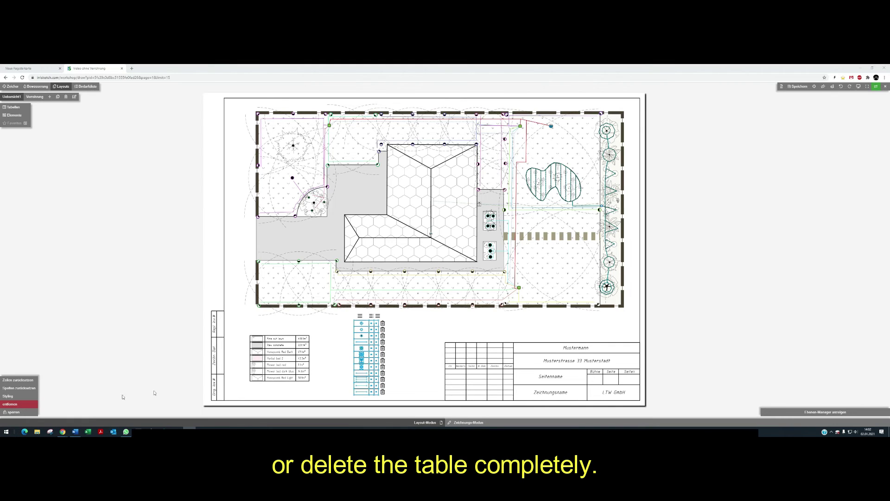
left_click(13, 405)
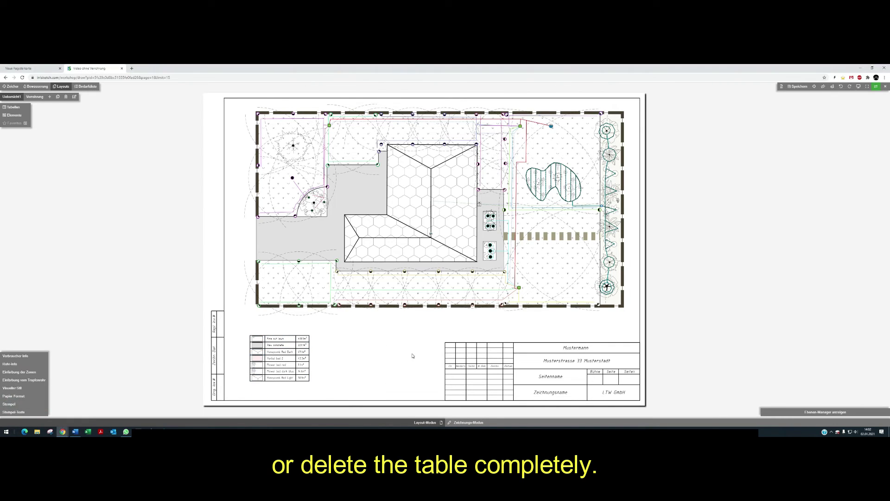
Add the zones table and place it beside the legend, above the title block.
left_click(13, 107)
left_click(44, 123)
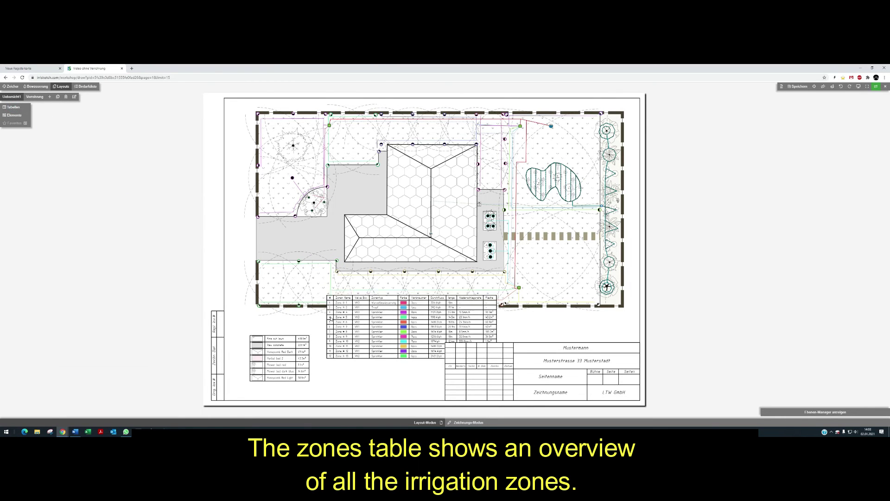
left_click(281, 320)
scroll(317, 364, "up", 3)
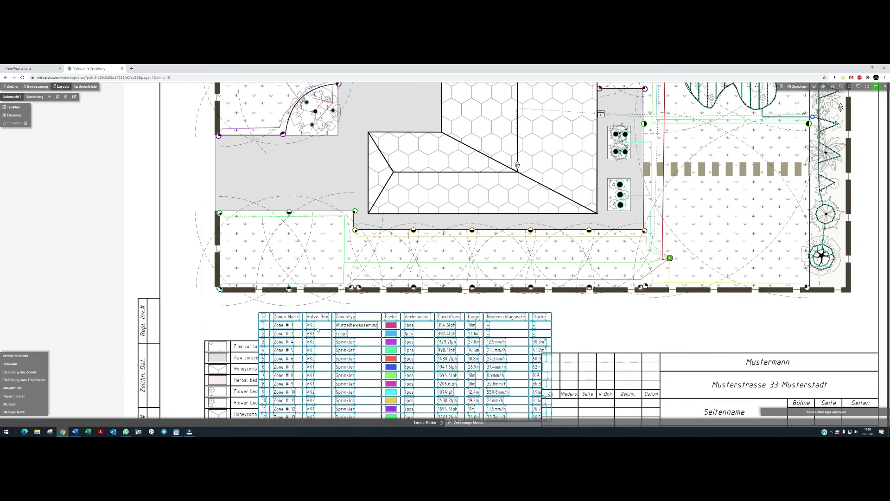
scroll(314, 278, "down", 2)
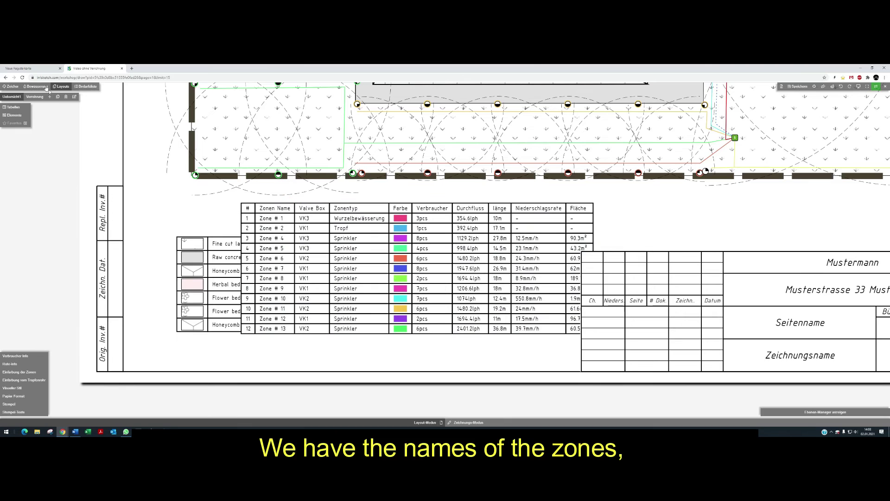
left_click(329, 176)
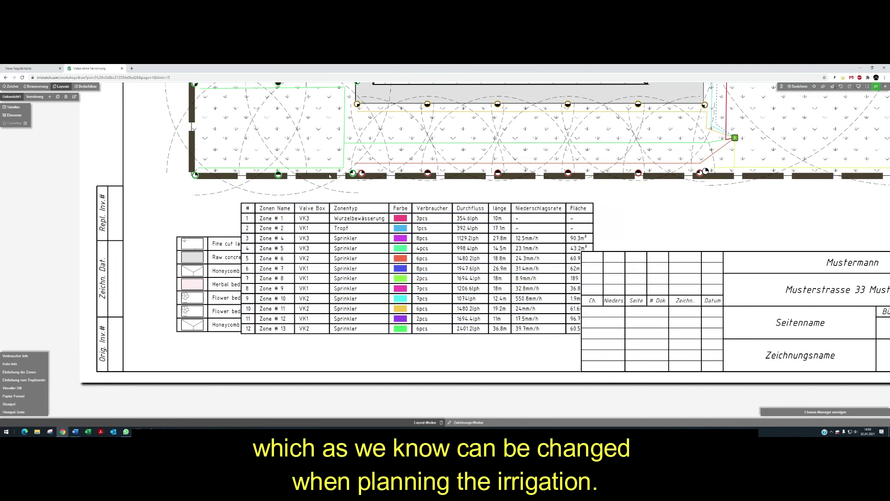
Jump from the zones table to Zone #5 in the plan, then return to the layout sheet.
left_click(314, 221)
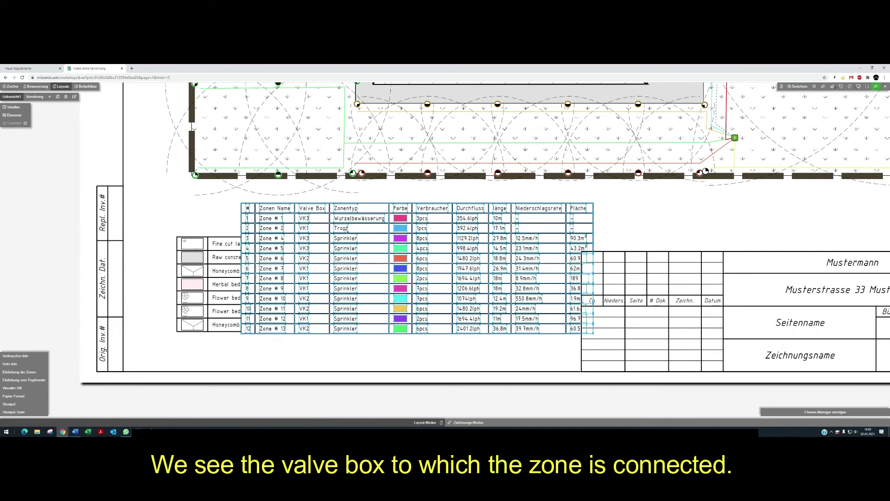
left_click(448, 172)
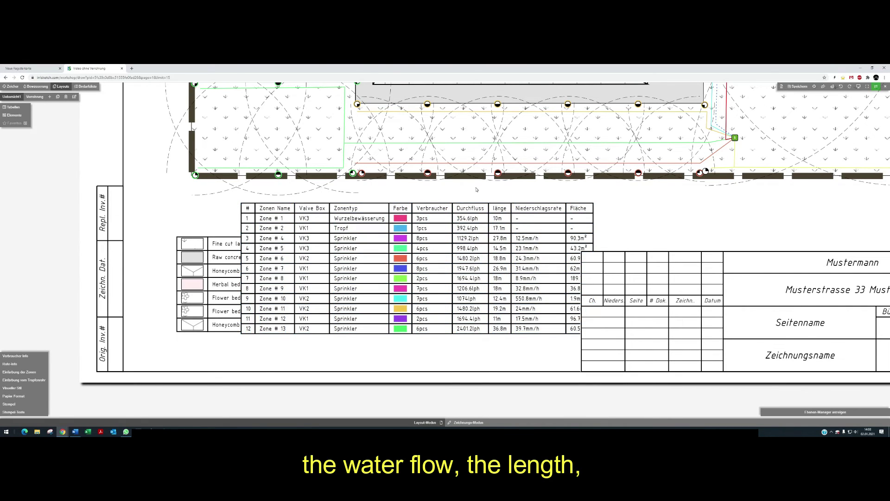
left_click(469, 250)
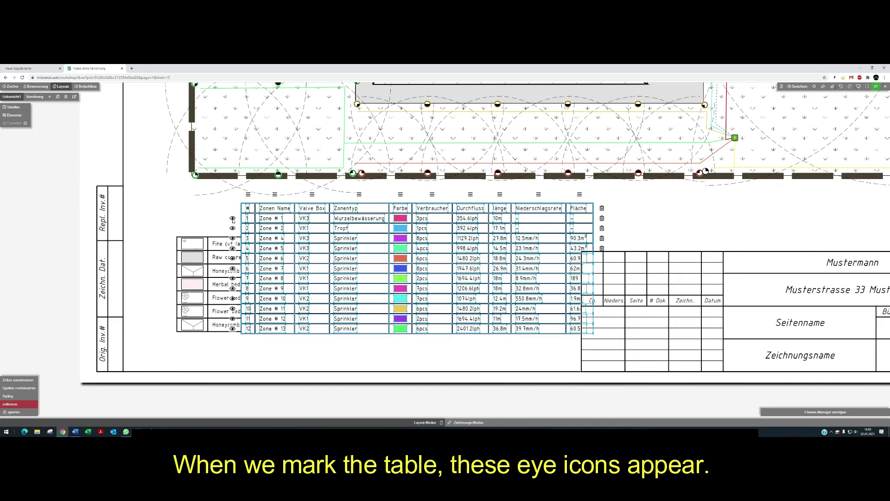
left_click(232, 249)
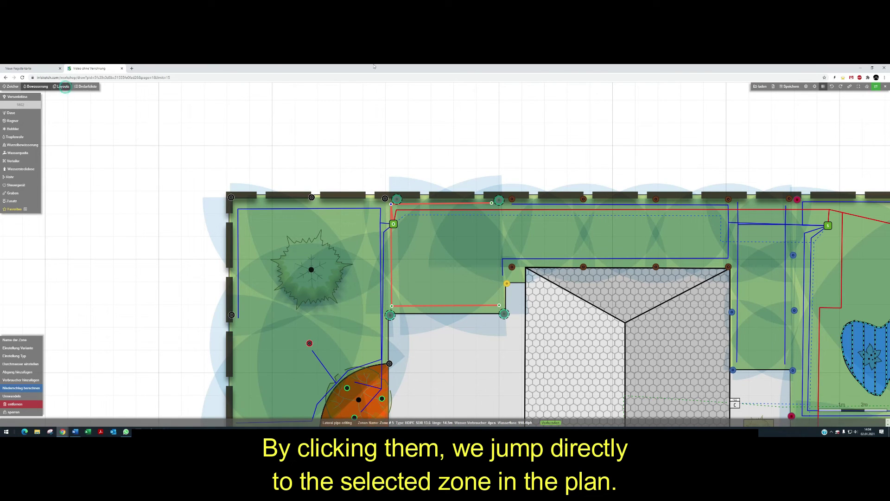
left_click(60, 87)
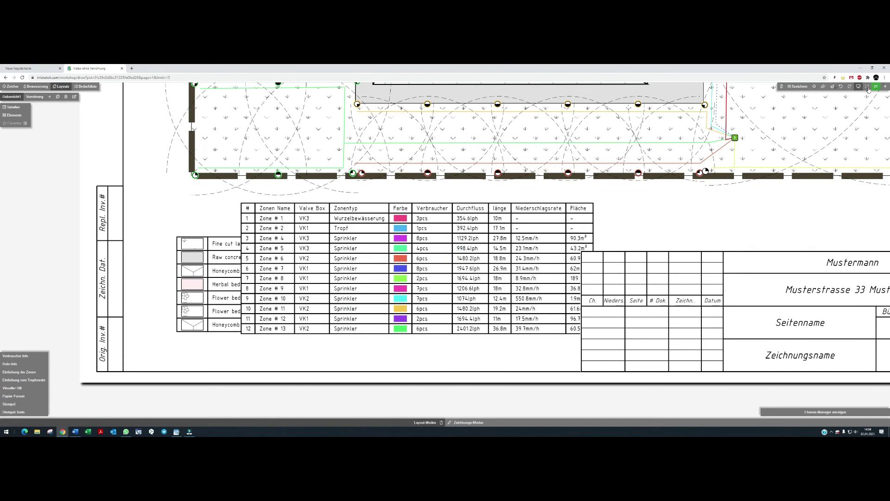
Place the Sprinklers table right of the sheet, jump to one listed sprinkler, then return to Uebersicht1.
left_click(866, 86)
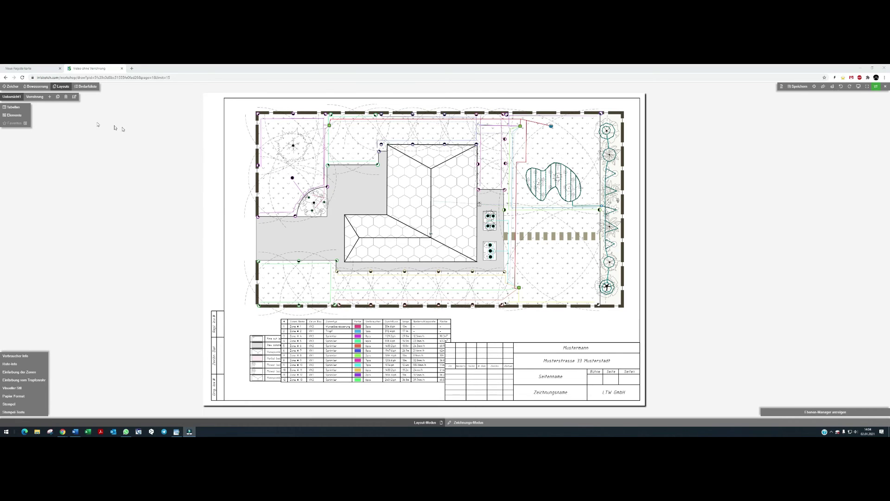
mouse_move(15, 108)
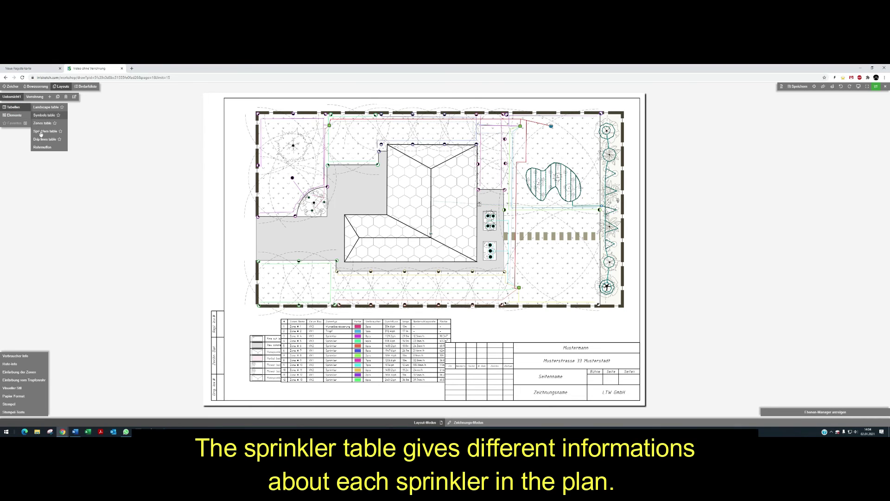
left_click(45, 131)
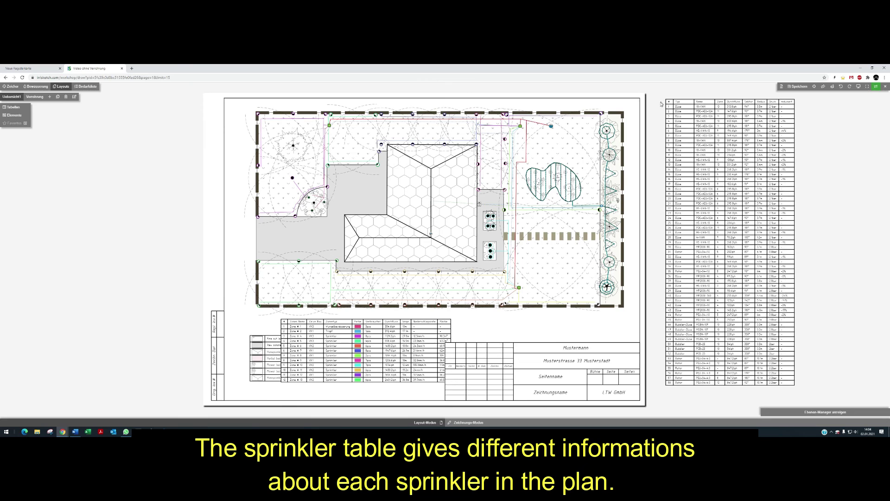
left_click(661, 105)
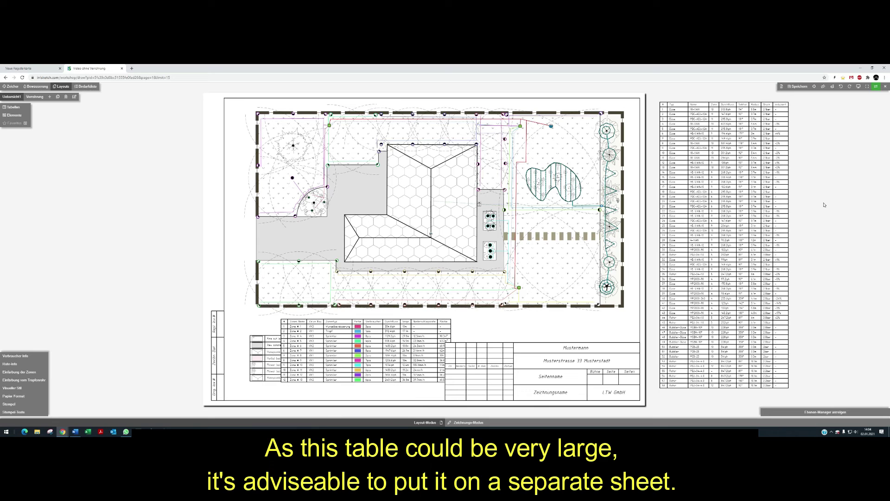
left_click(714, 194)
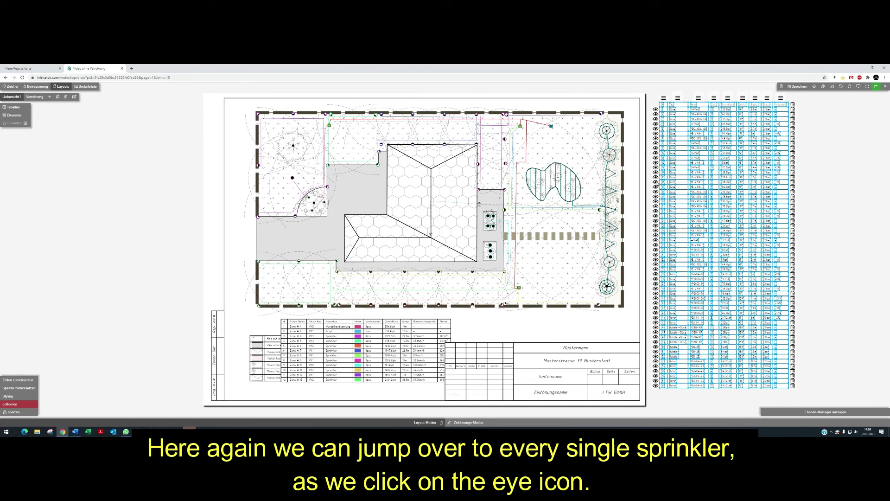
left_click(656, 182)
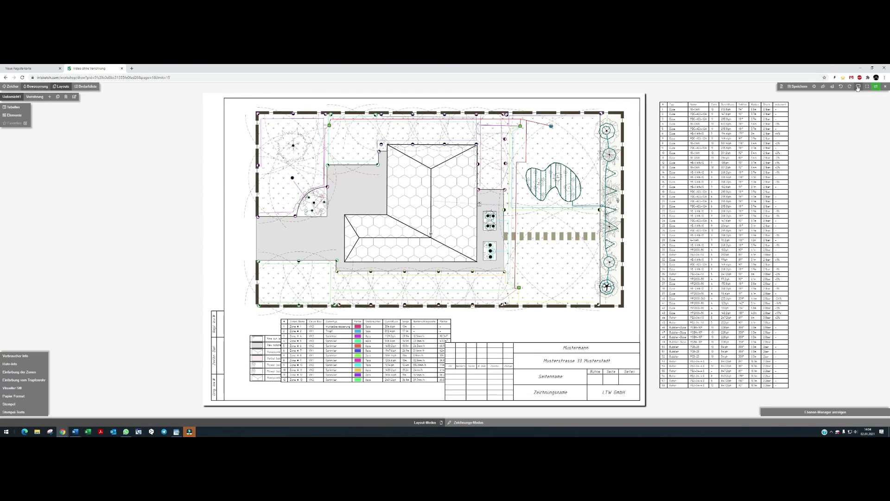
left_click(858, 86)
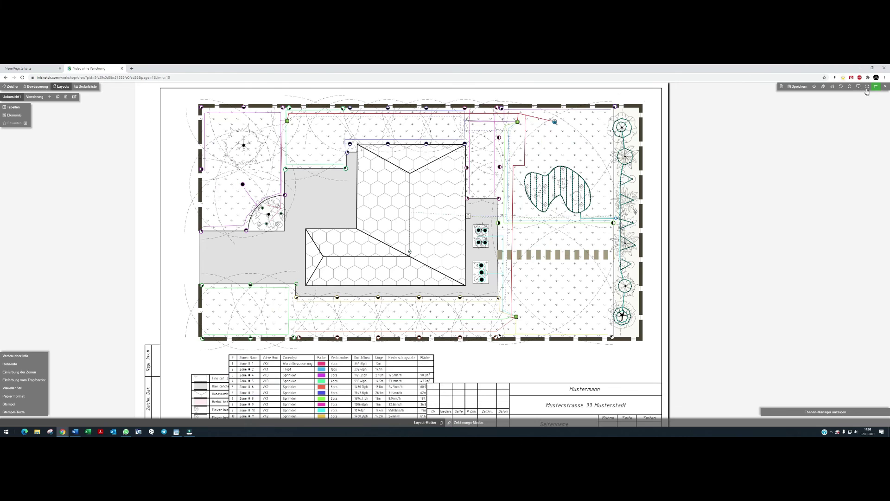
Move the legend table toward the left border and the zones table down and right.
left_click(260, 358)
left_click_drag(260, 358, 233, 343)
left_click_drag(344, 342, 349, 353)
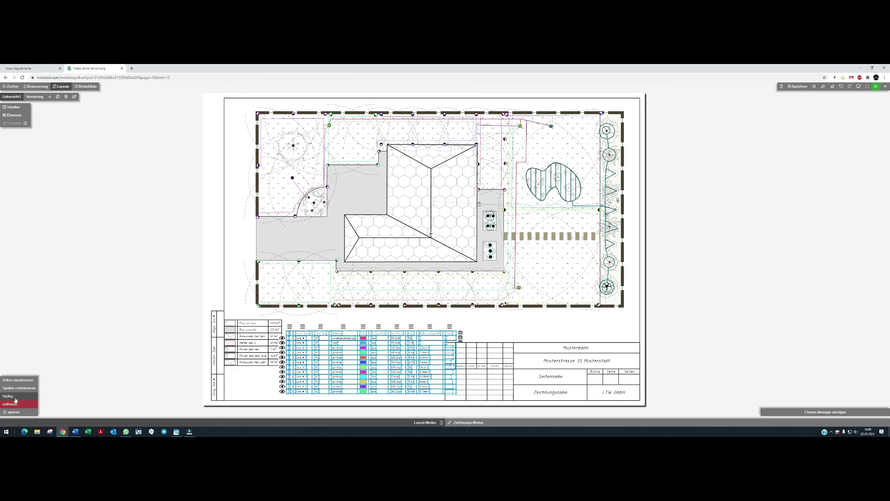
Lower the zones table's Schriftgröße by four steps.
mouse_move(37, 396)
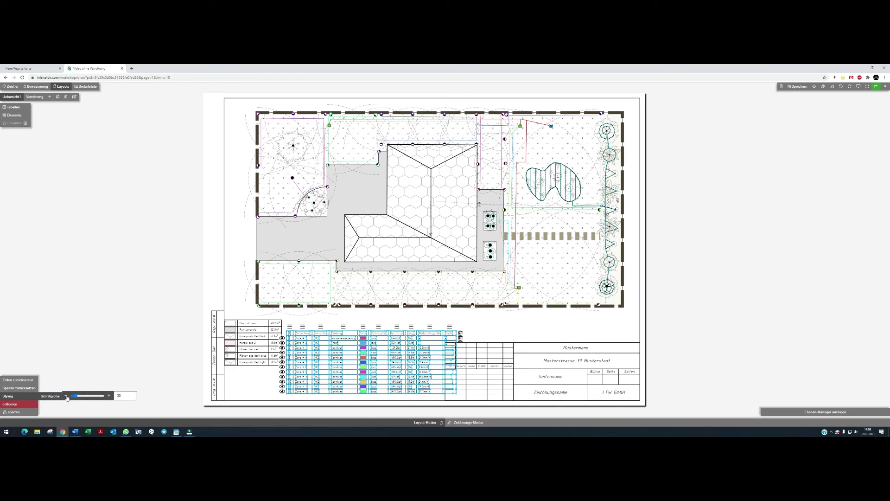
left_click(66, 396)
left_click(67, 396)
left_click(66, 396)
left_click(66, 395)
left_click(462, 323)
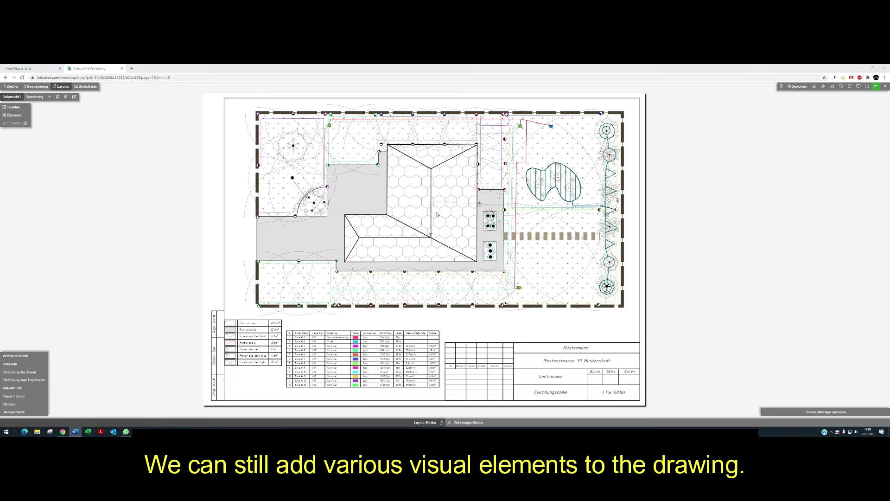
Place a Geografisch compass below the garden plan.
left_click(10, 116)
mouse_move(42, 115)
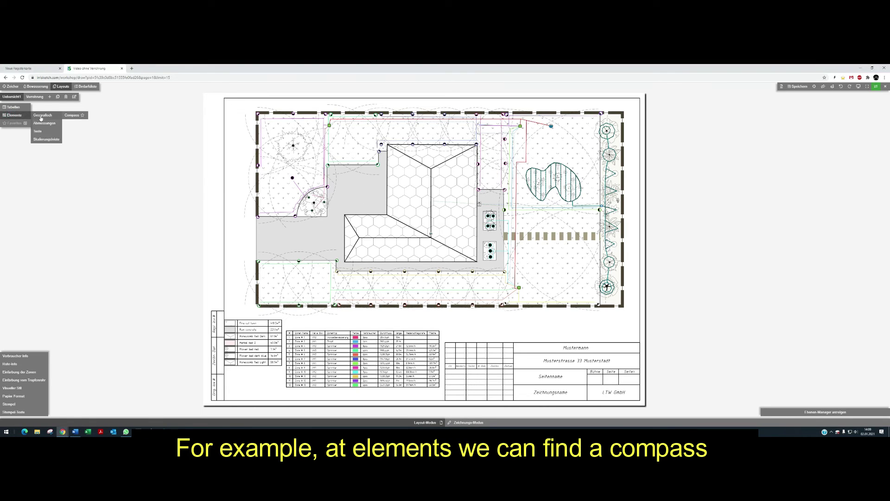
left_click(73, 115)
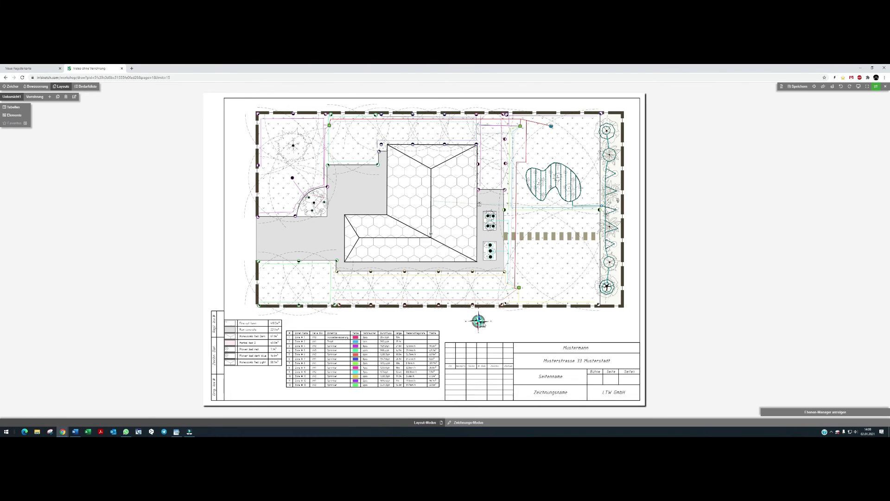
left_click(478, 320)
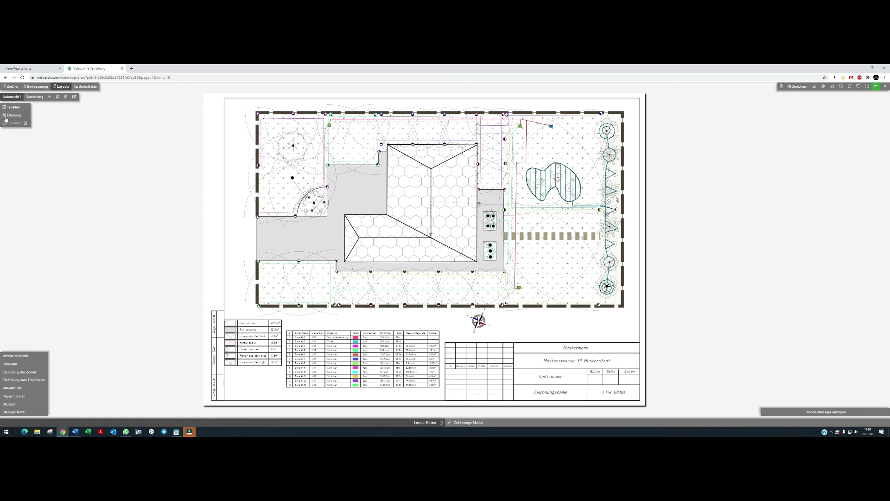
Place an extended 4 m Skalierungsleiste to the compass's right, above the title block.
mouse_move(14, 115)
mouse_move(44, 123)
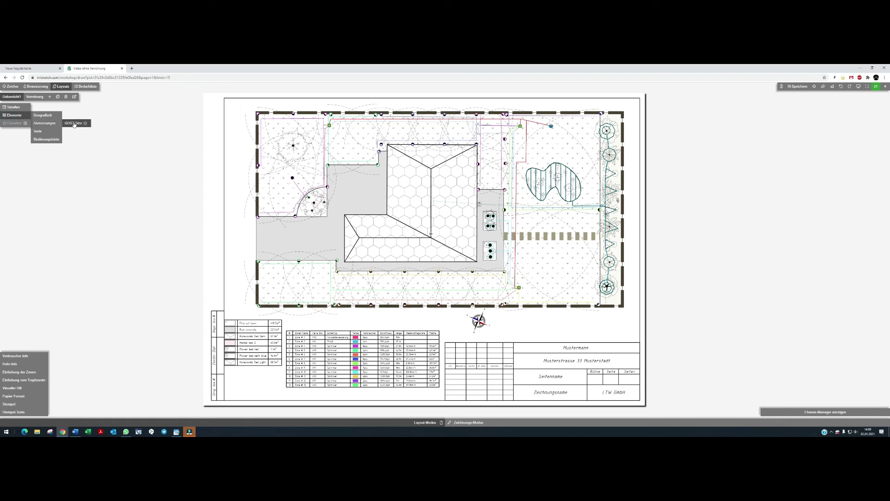
mouse_move(46, 139)
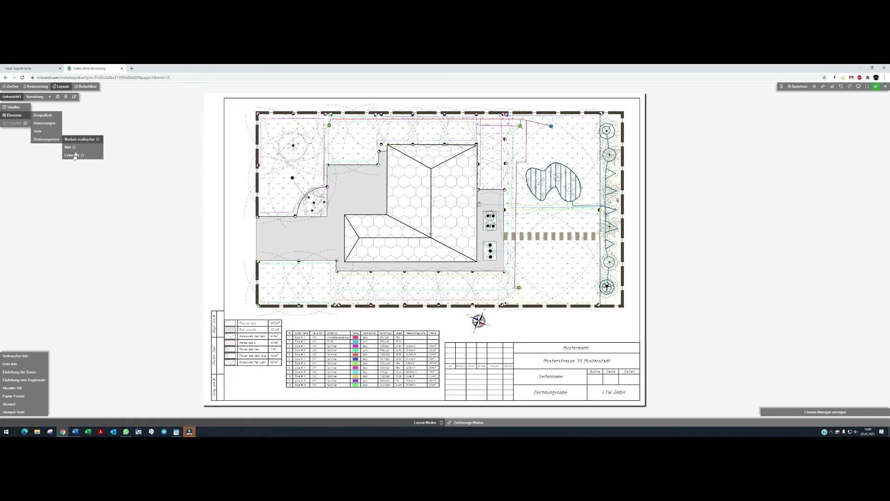
left_click(72, 157)
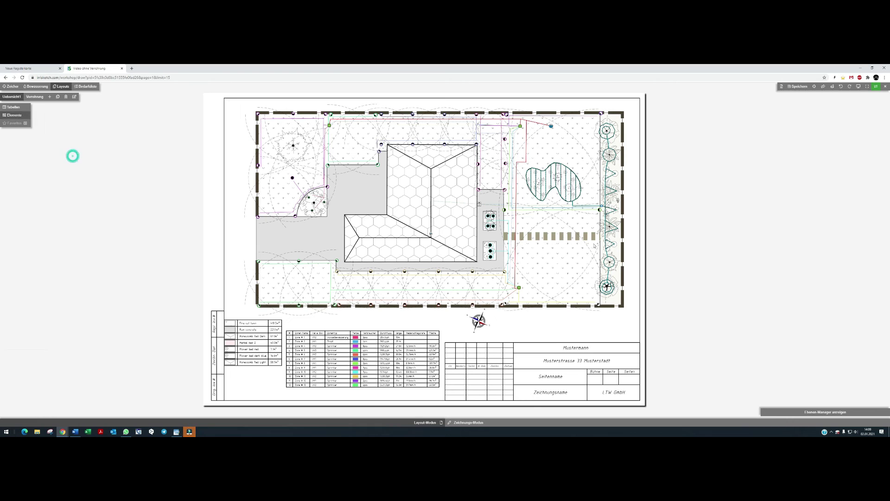
left_click(586, 332)
scroll(586, 333, "up", 5)
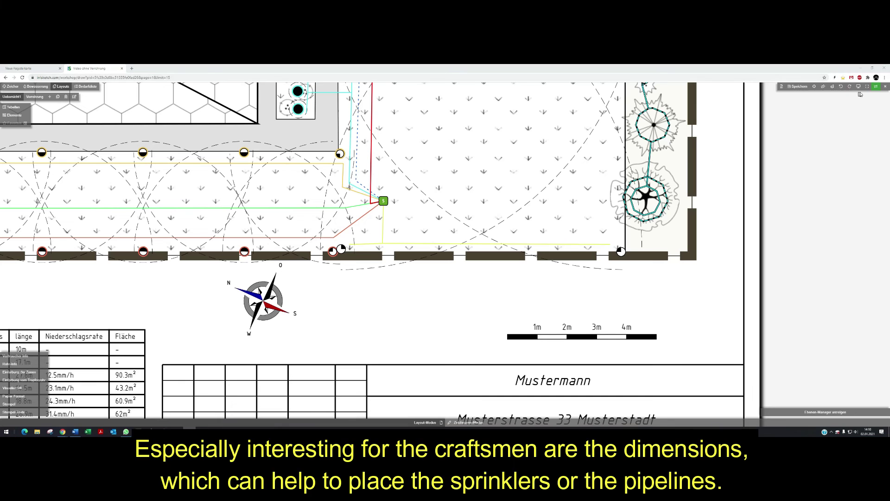
left_click(867, 87)
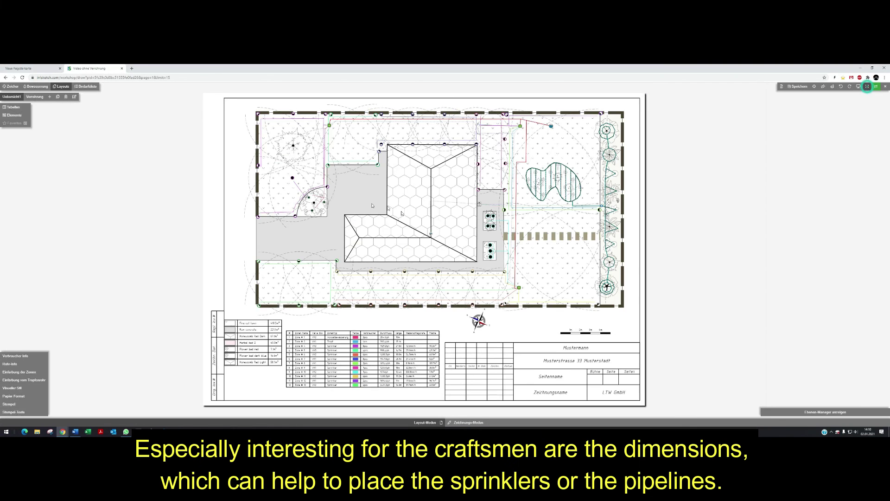
Draw a GOST Size dimension chain along the top wall sprinklers: 3.55, 3.21, 0.55, 4.48, 0.58, 3.15, 3.21 m.
left_click(14, 115)
mouse_move(47, 116)
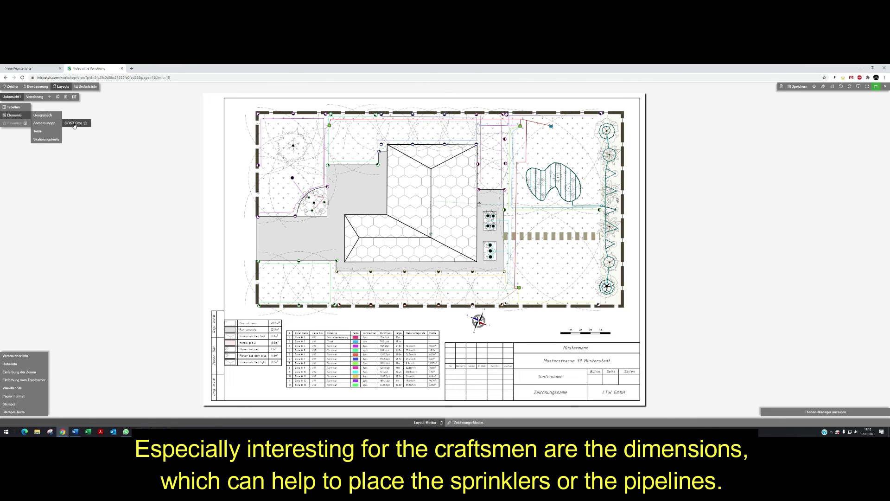
left_click(75, 124)
scroll(261, 105, "up", 5)
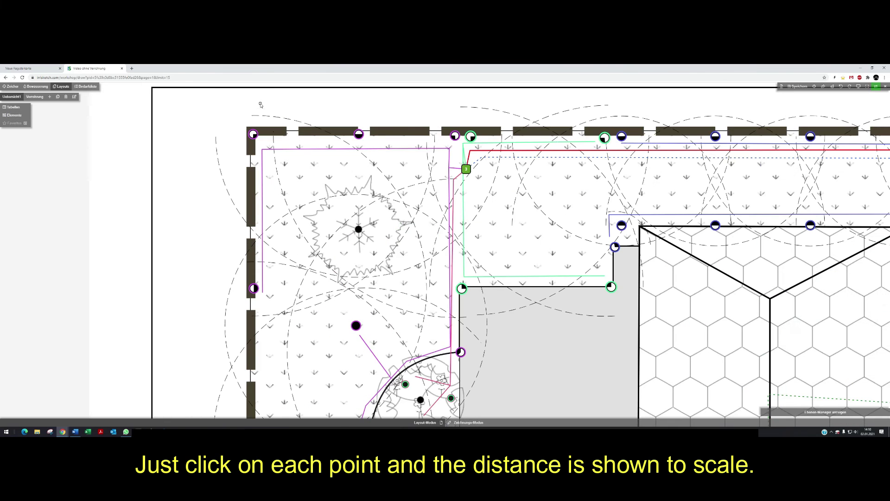
left_click(253, 134)
left_click(359, 134)
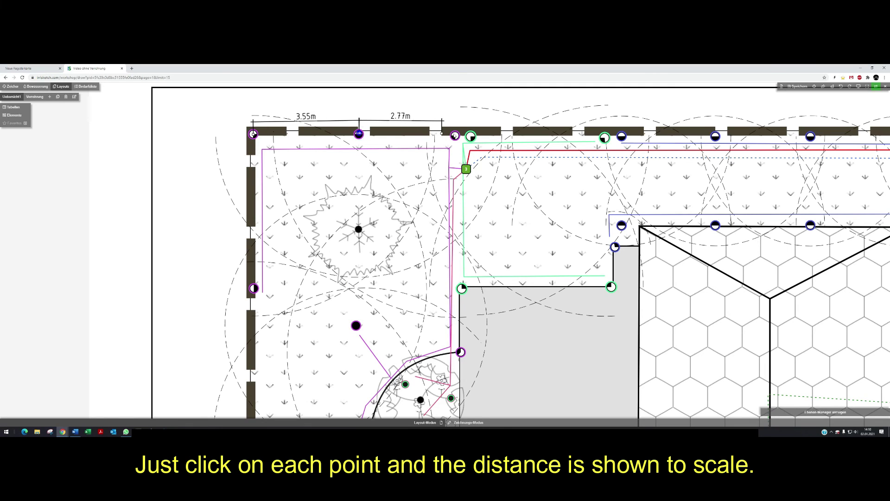
left_click(455, 135)
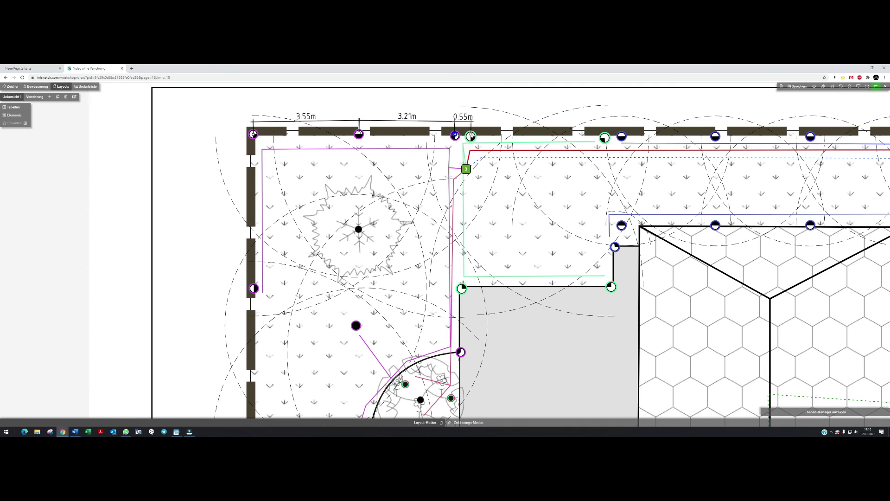
left_click(470, 136)
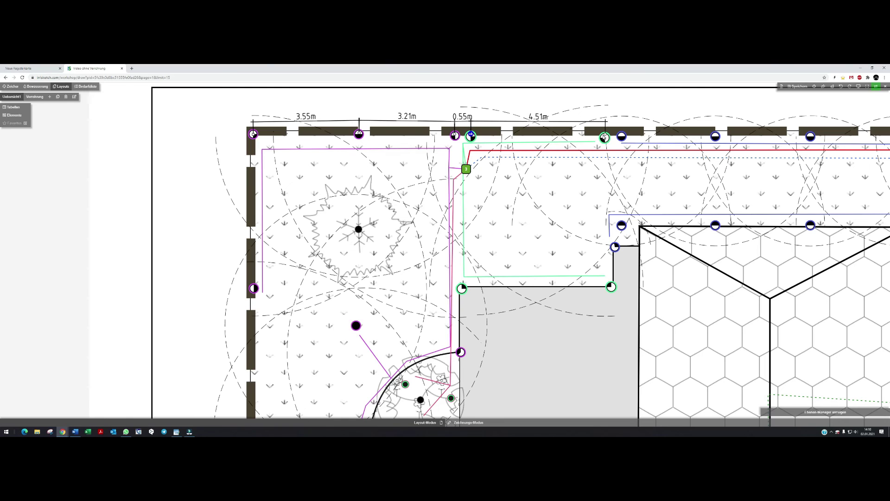
left_click(604, 137)
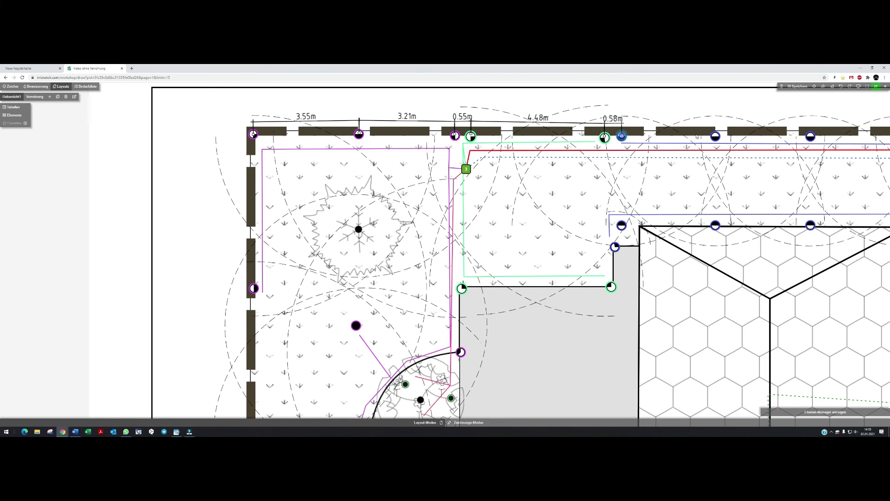
left_click(621, 135)
left_click(715, 135)
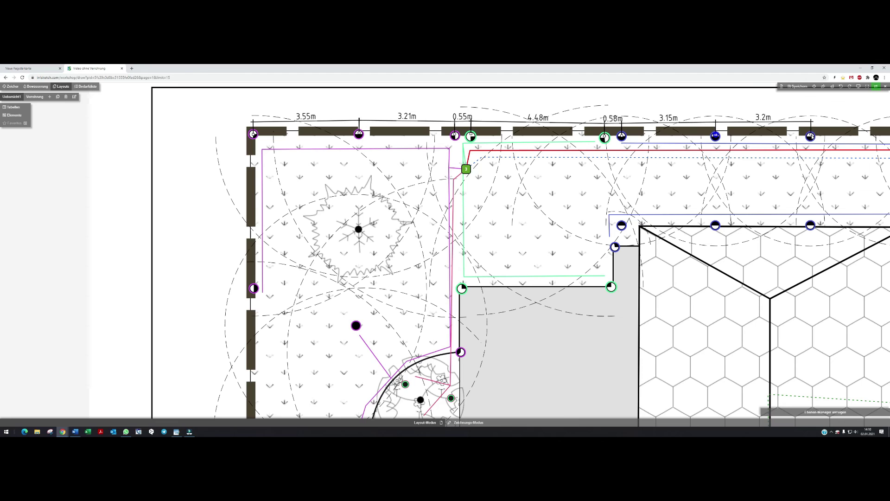
double_click(811, 136)
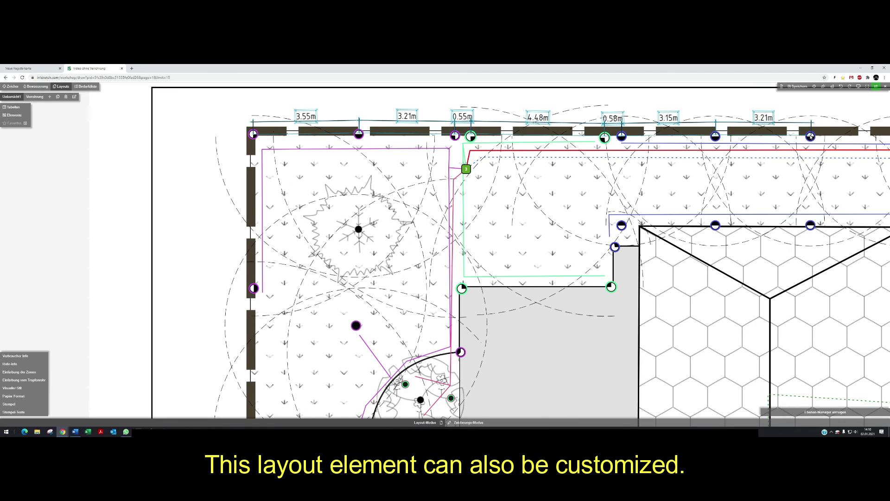
Raise the dimension chain's Größenversatz (size offset) to 63 in its Seitengröße options.
left_click(537, 120)
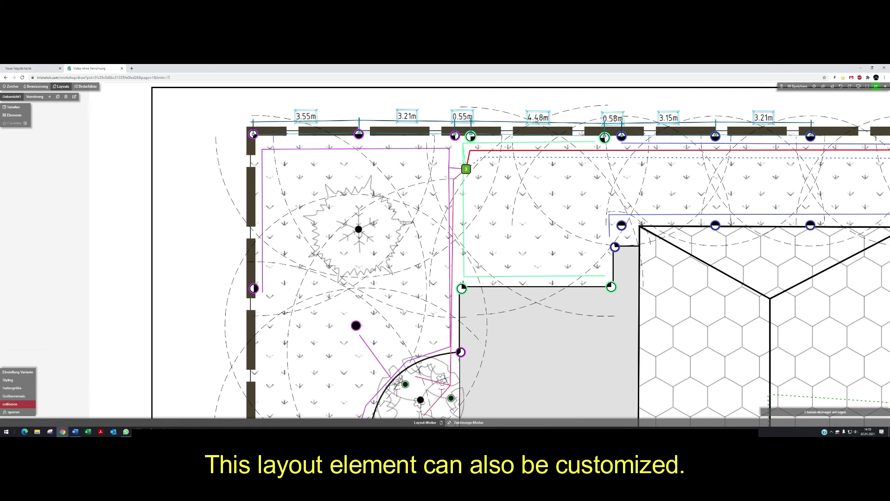
left_click(9, 381)
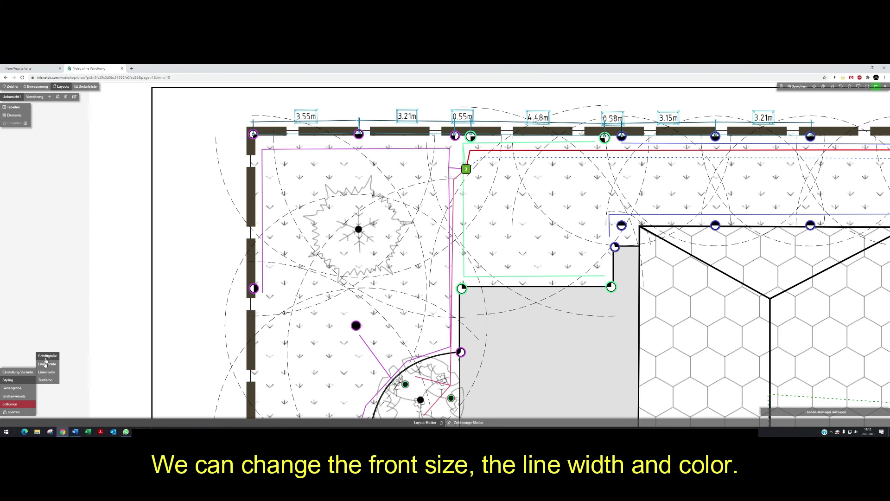
left_click(17, 391)
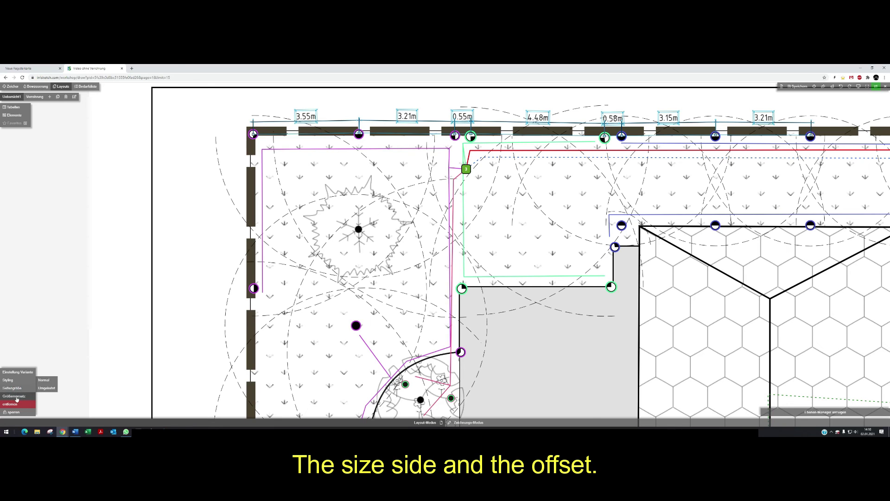
left_click(17, 395)
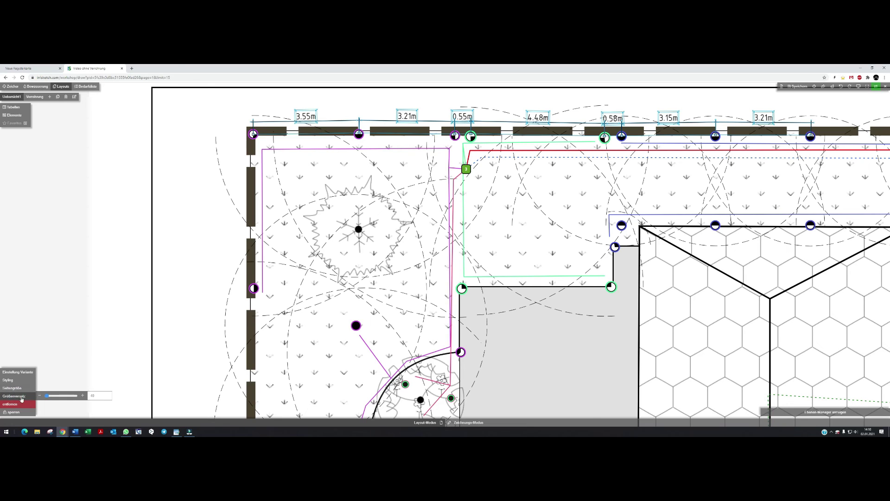
left_click(83, 396)
left_click(83, 395)
left_click(83, 396)
left_click(83, 395)
left_click(83, 395)
left_click(83, 396)
left_click(83, 395)
left_click(83, 395)
left_click(83, 396)
left_click(83, 396)
left_click(83, 395)
left_click(83, 395)
left_click(83, 395)
left_click(83, 395)
left_click(83, 396)
left_click(83, 395)
left_click(83, 396)
left_click(82, 396)
left_click(83, 396)
left_click(82, 396)
left_click(82, 396)
left_click(83, 395)
left_click(82, 396)
left_click(83, 396)
left_click(82, 396)
left_click(82, 396)
left_click(83, 396)
left_click(83, 396)
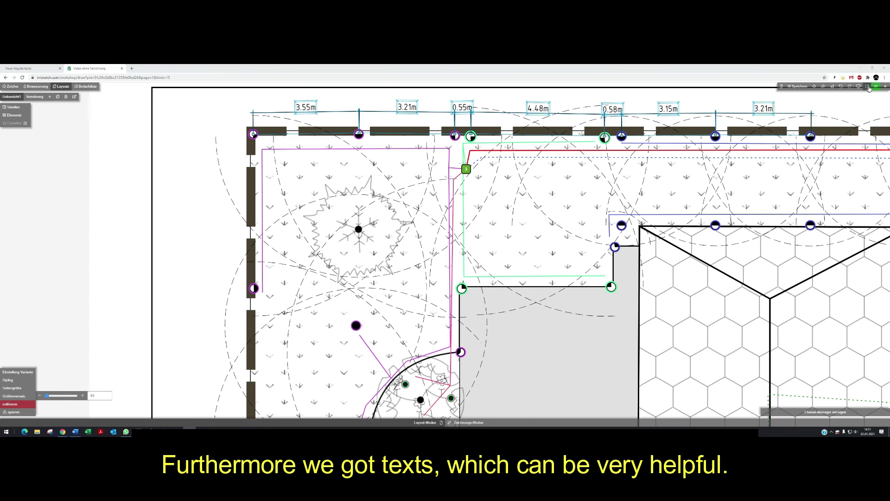
Fit the sheet into view and place a Statischer Text label above the kidney-shaped bed.
left_click(868, 87)
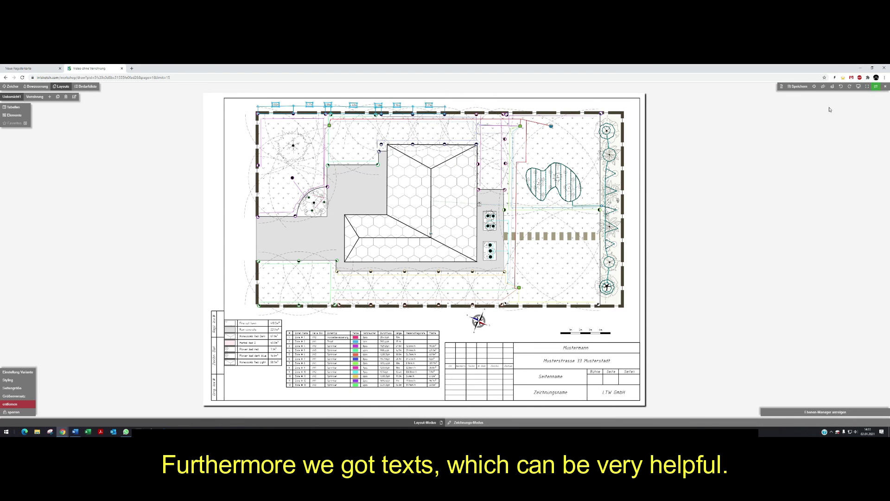
mouse_move(14, 115)
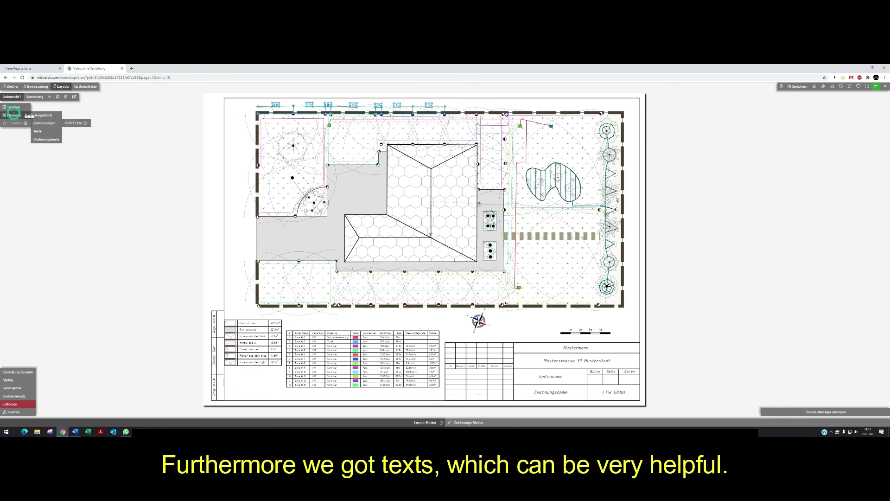
mouse_move(39, 132)
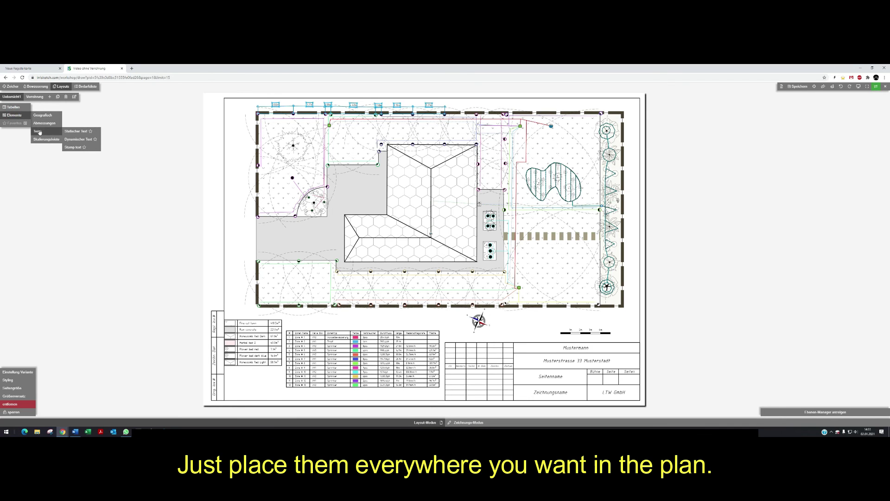
left_click(75, 131)
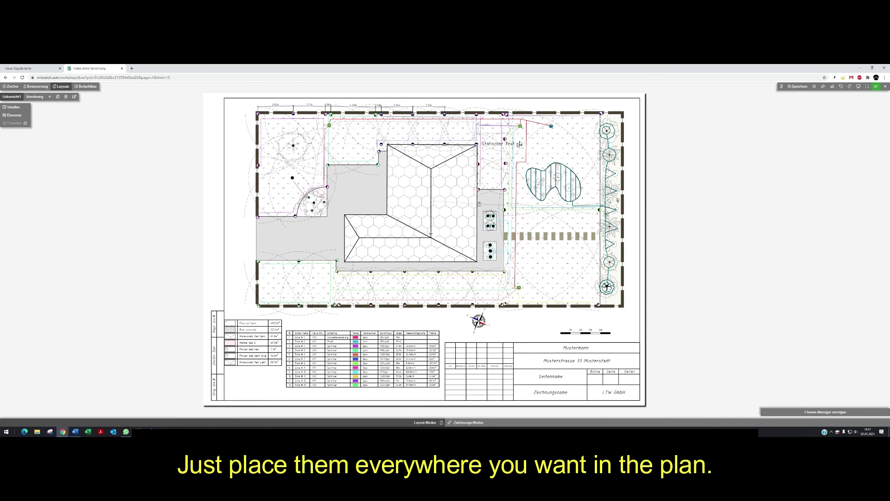
scroll(521, 142, "up", 3)
scroll(520, 142, "up", 3)
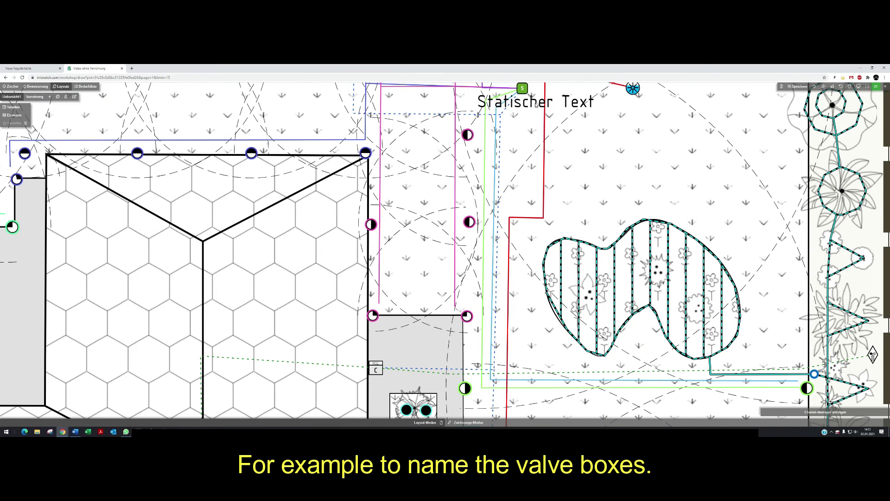
left_click(537, 105)
Edit the new static text label's content with Text ändern and confirm it.
mouse_move(21, 359)
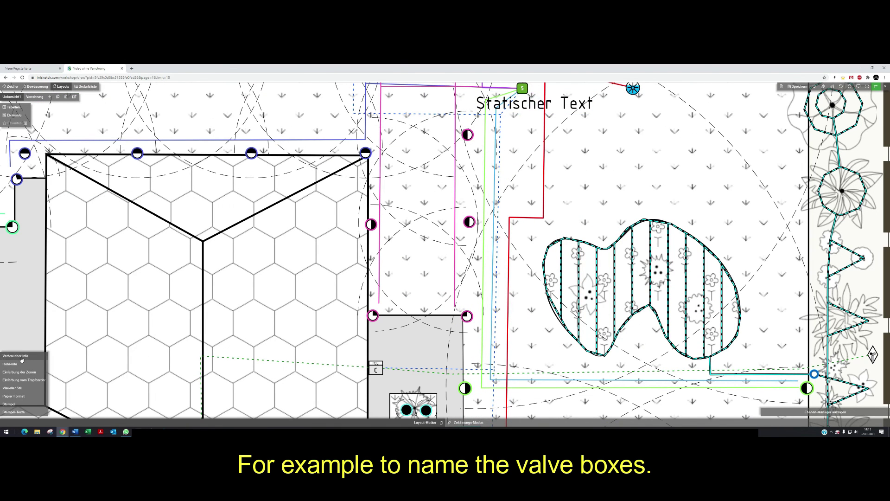
left_click(524, 104)
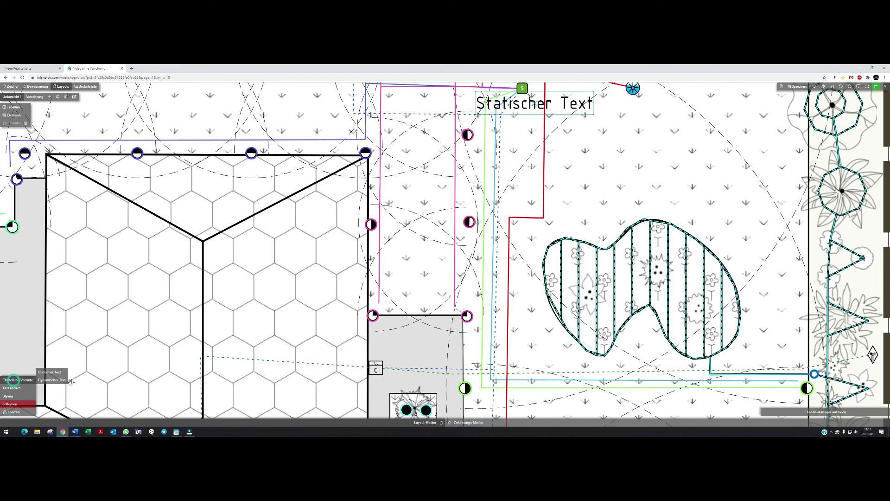
left_click(16, 388)
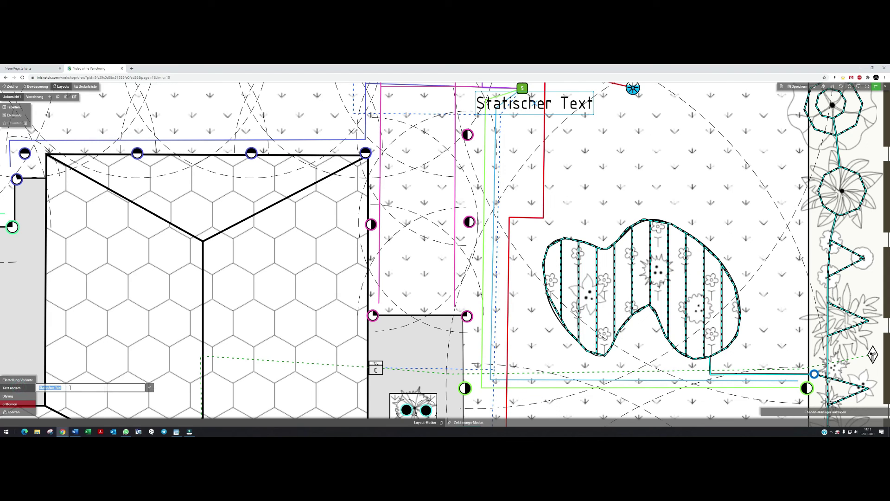
type("VK1")
left_click(153, 391)
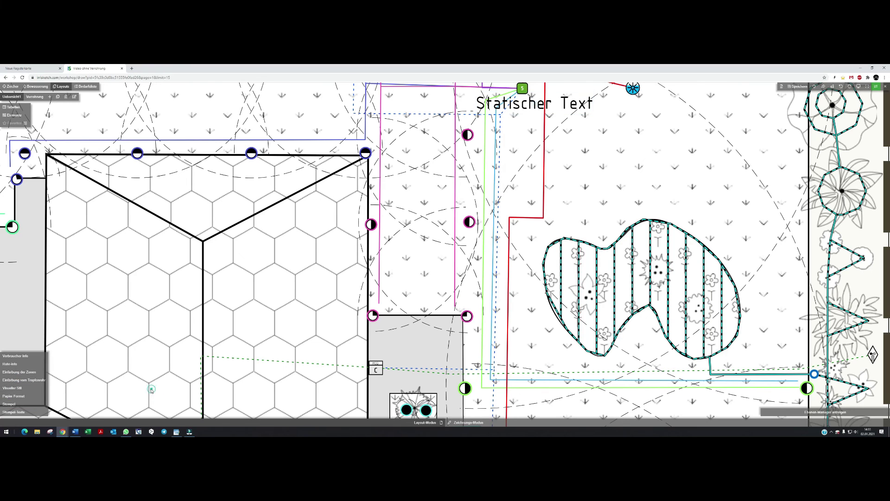
Place a static text label in the top-left lawn zone and rename it VK2.
left_click(14, 115)
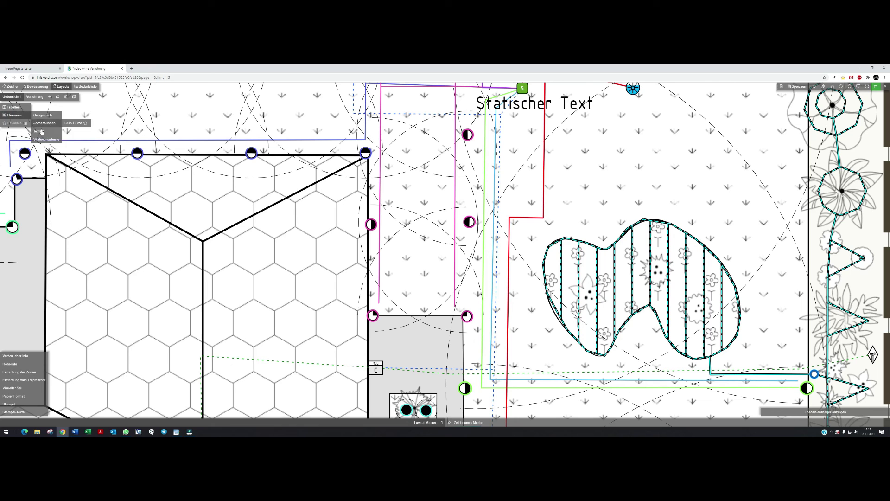
left_click(67, 131)
scroll(213, 189, "down", 1)
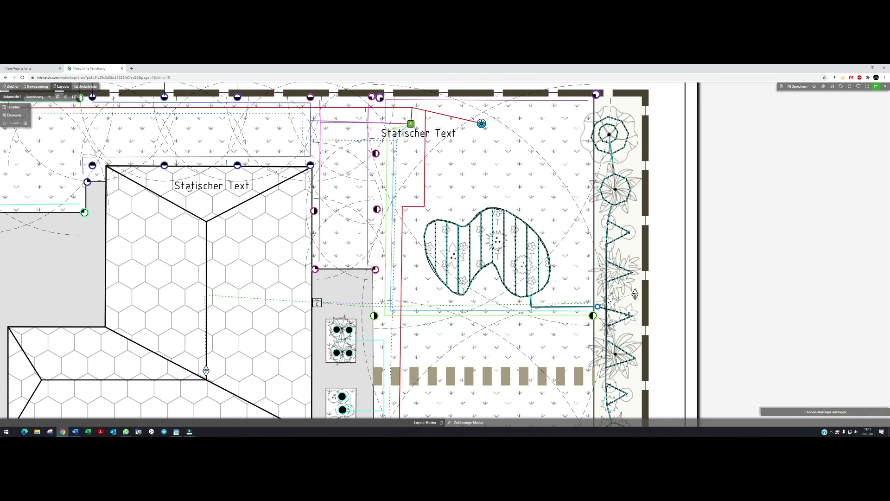
scroll(195, 185, "down", 1)
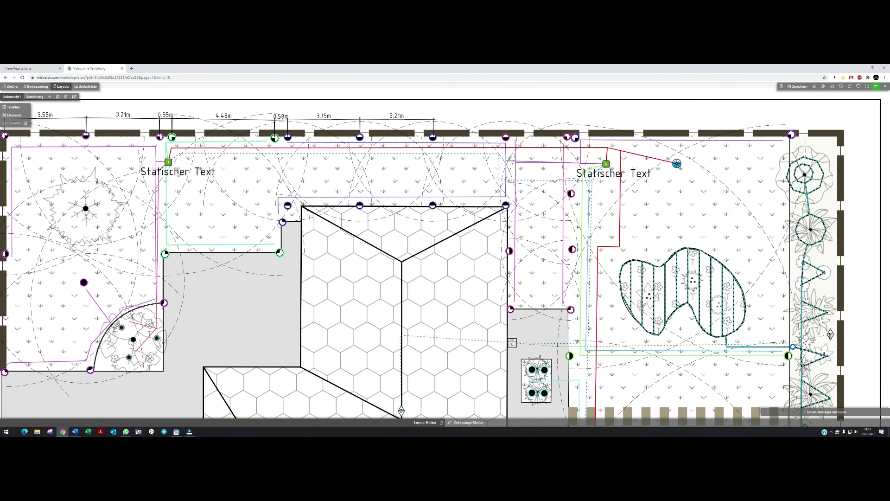
left_click(171, 176)
mouse_move(14, 407)
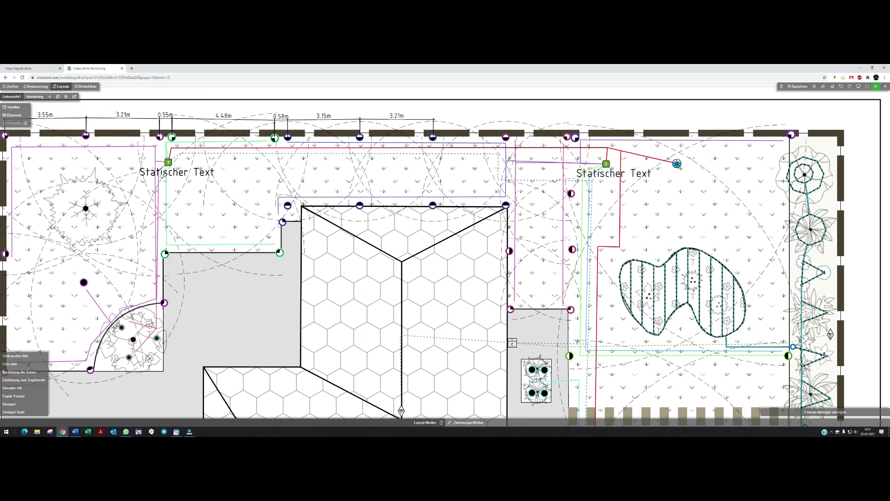
left_click(165, 176)
left_click(19, 389)
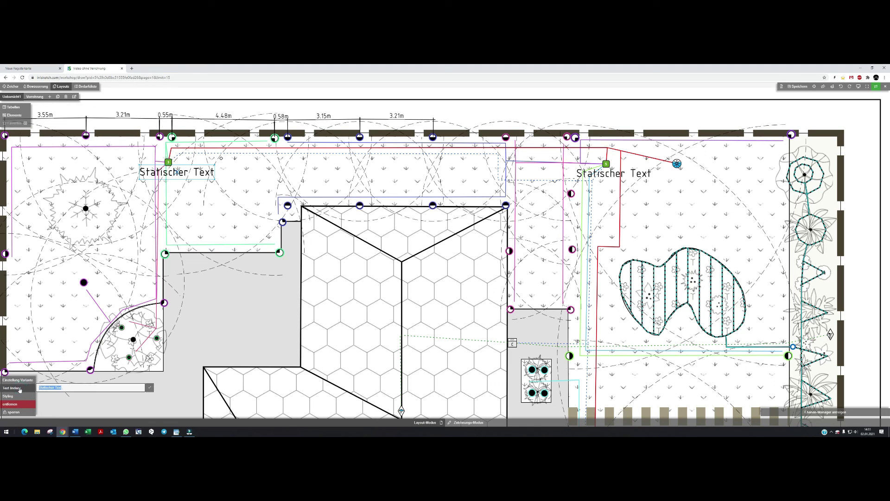
type("VK2")
left_click(150, 387)
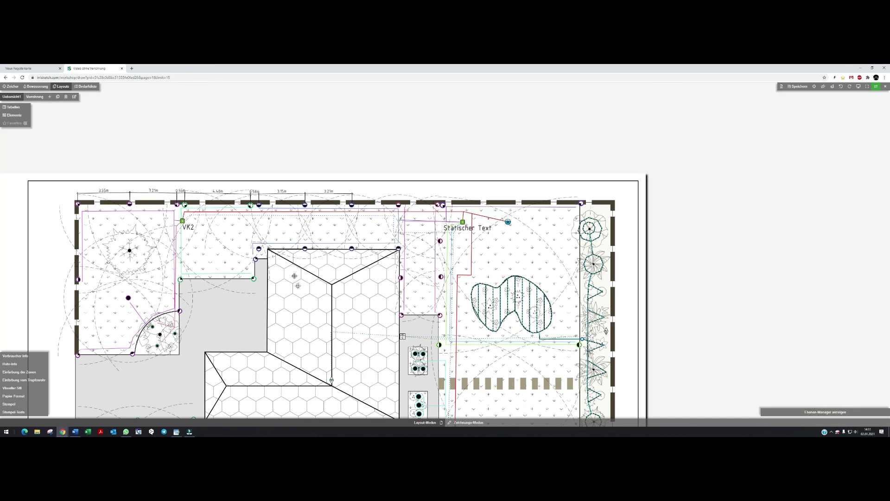
Place another static text label by the bottom-right valve box and rename it VK3.
left_click_drag(193, 367, 142, 234)
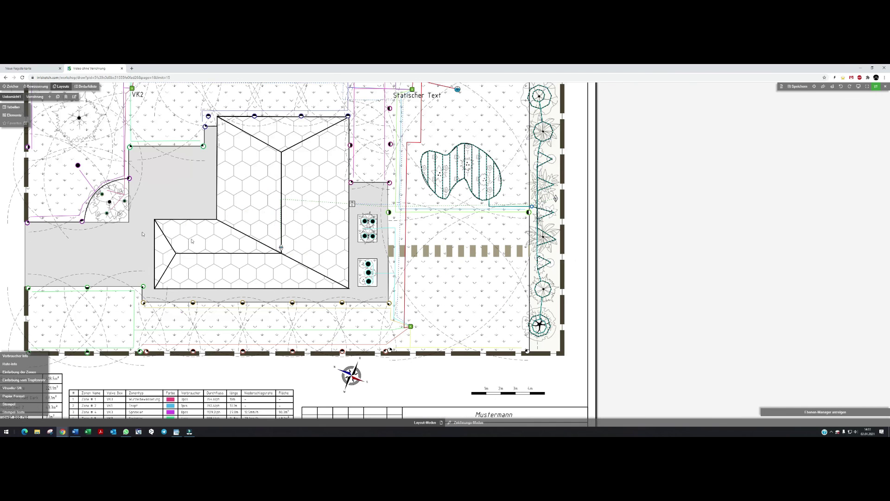
left_click(11, 115)
mouse_move(40, 131)
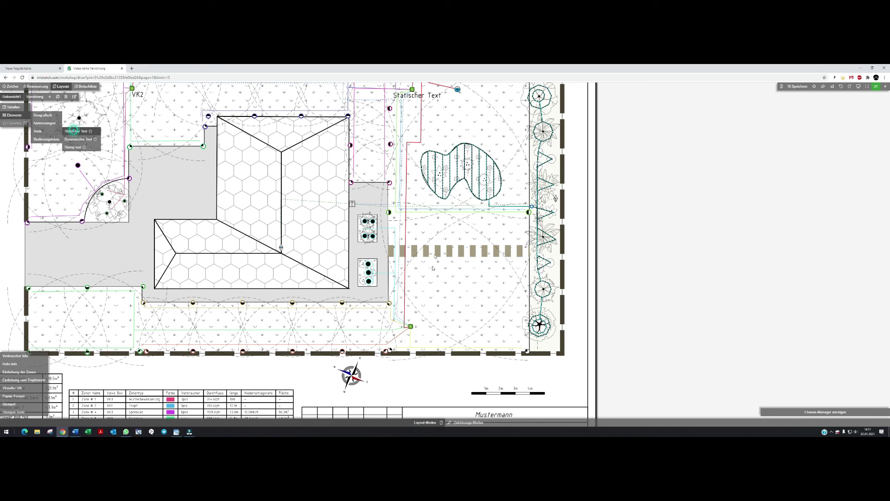
left_click(74, 135)
left_click(419, 332)
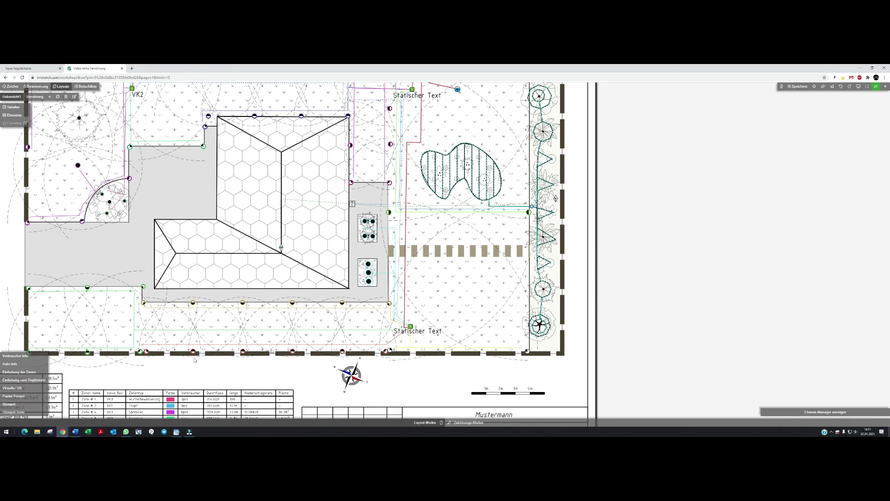
left_click(417, 331)
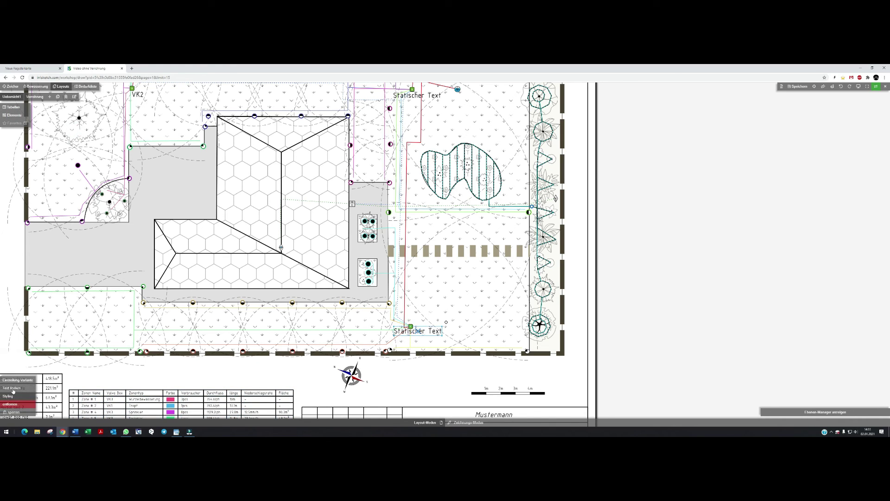
left_click(13, 389)
type("VK3")
left_click(149, 387)
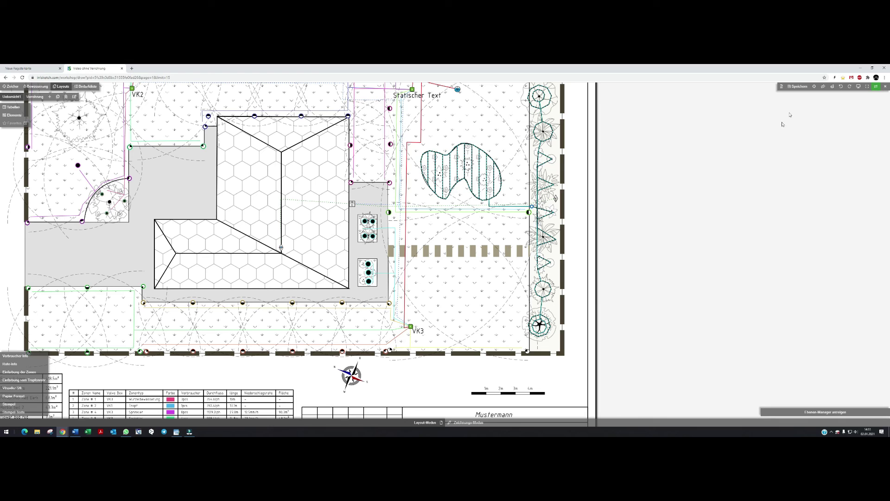
Fit the finished A3 sheet into view and review the export dropdown options.
left_click(866, 87)
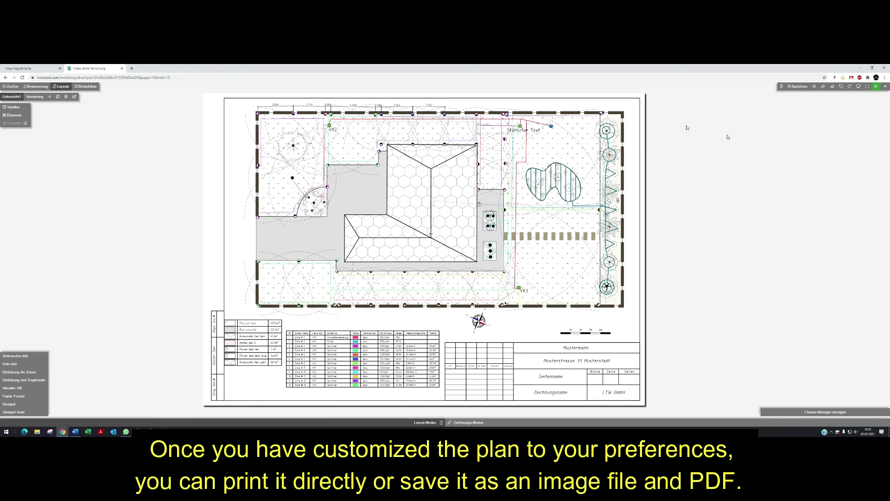
left_click(823, 87)
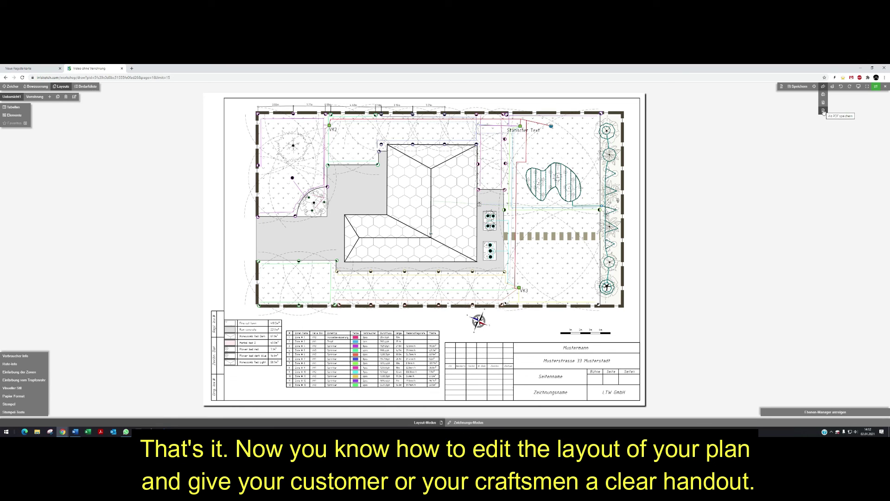
left_click(824, 111)
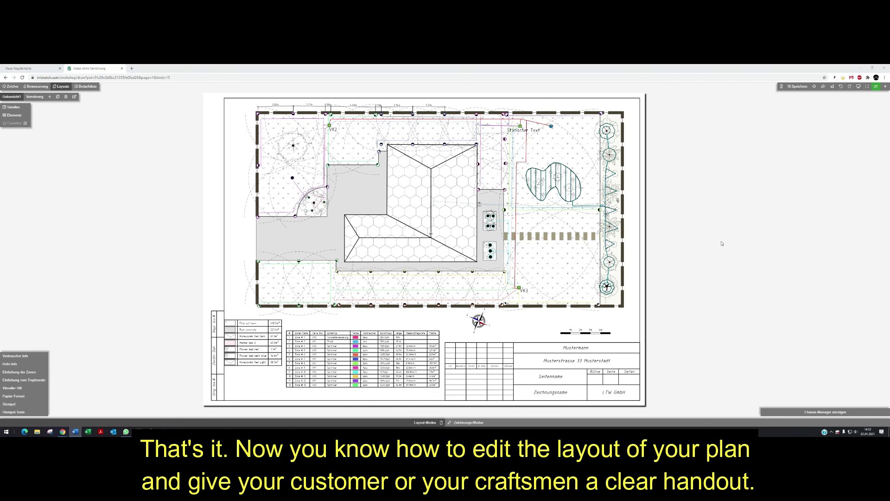